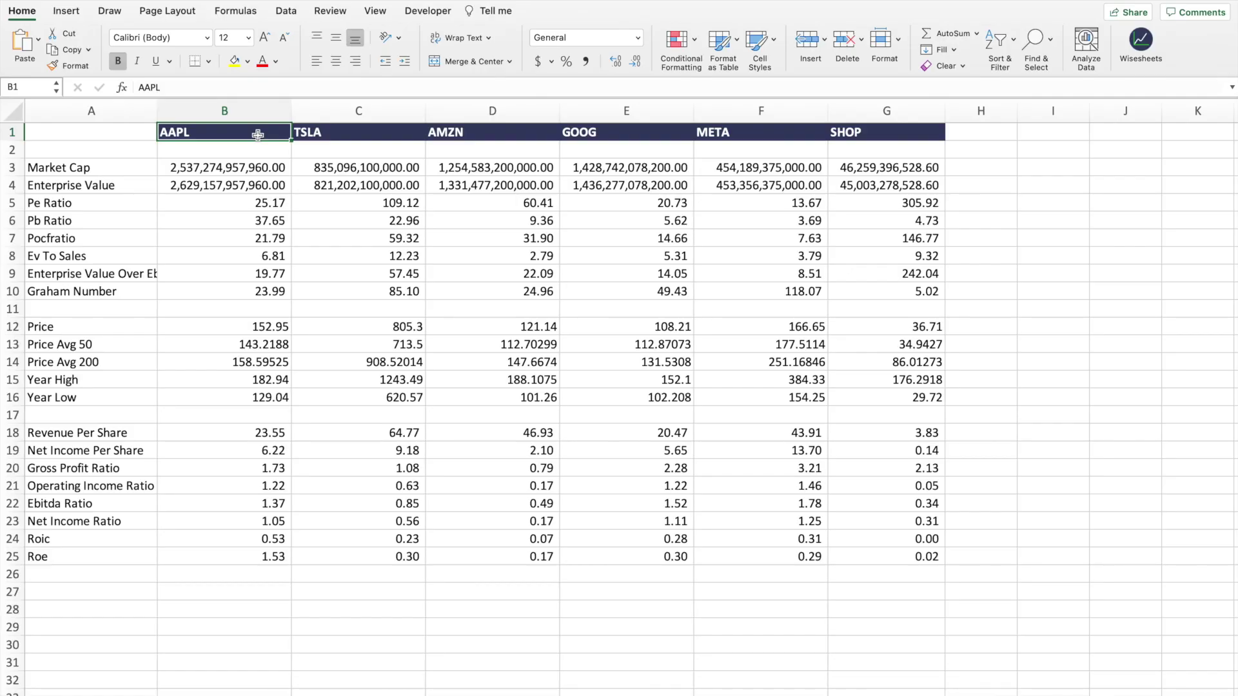
# - Look over the ticker header row and the valuation metric labels in column A
pyautogui.moveTo(257, 134); pyautogui.dragTo(873, 146)
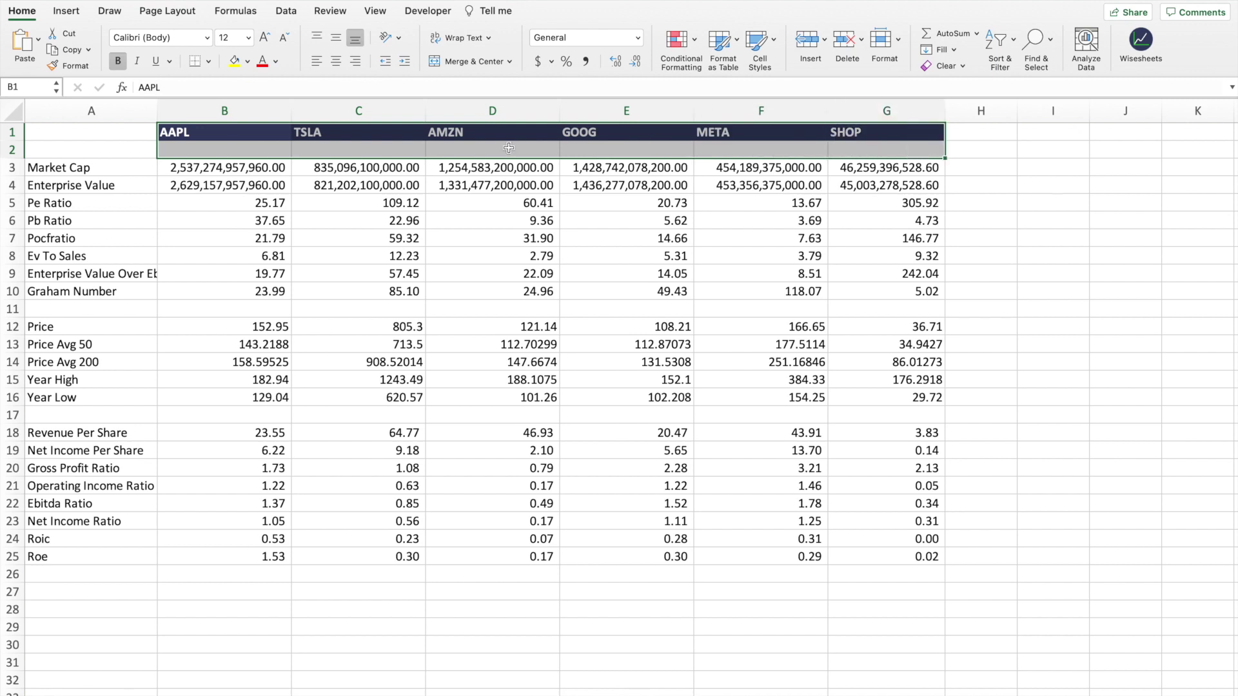
pyautogui.moveTo(139, 166); pyautogui.dragTo(86, 469)
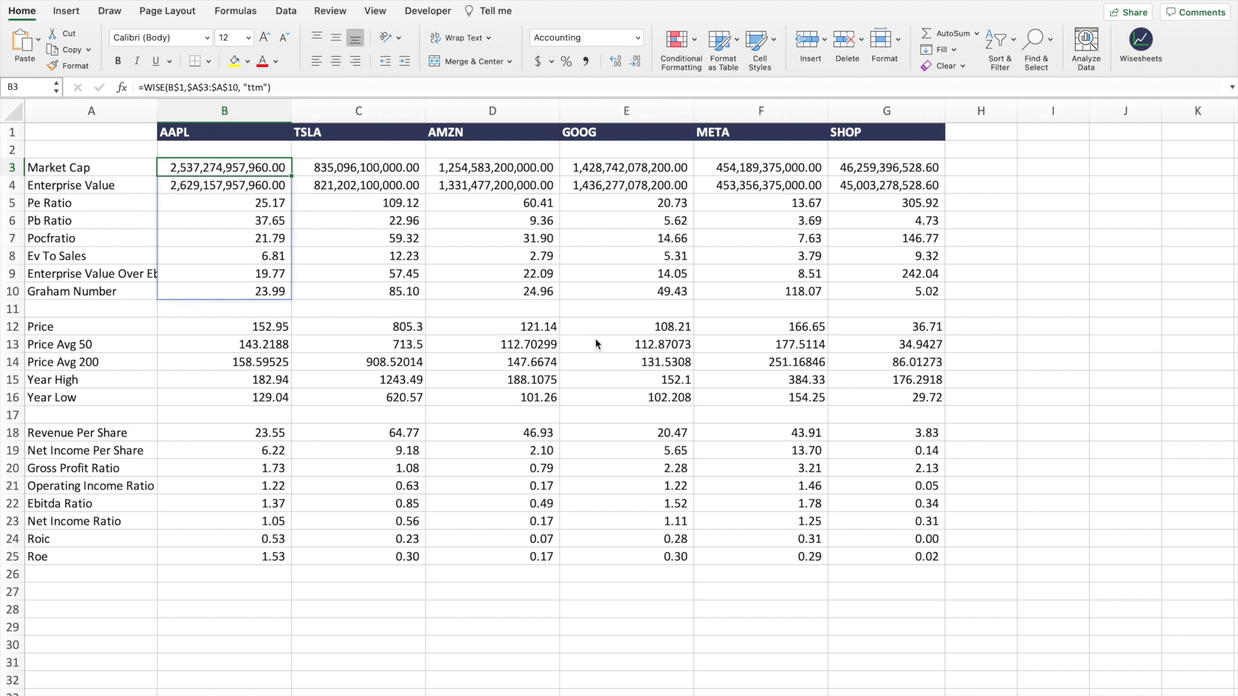
pyautogui.click(258, 135)
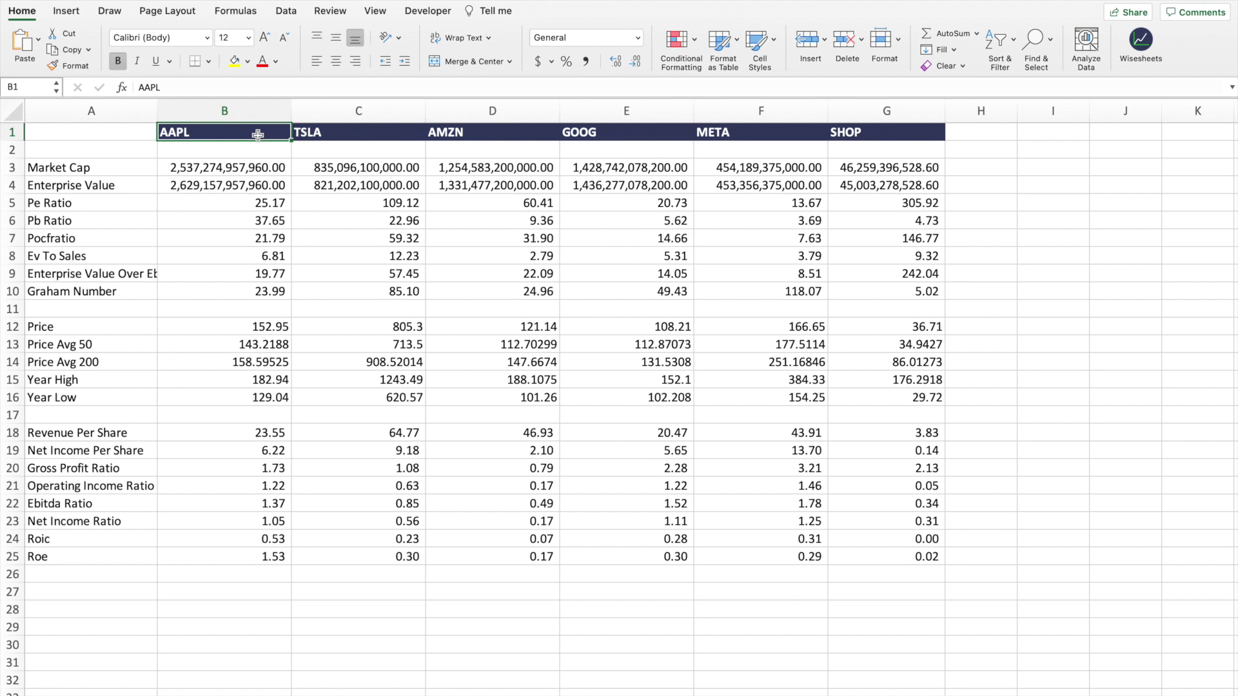
pyautogui.moveTo(258, 135); pyautogui.dragTo(872, 147)
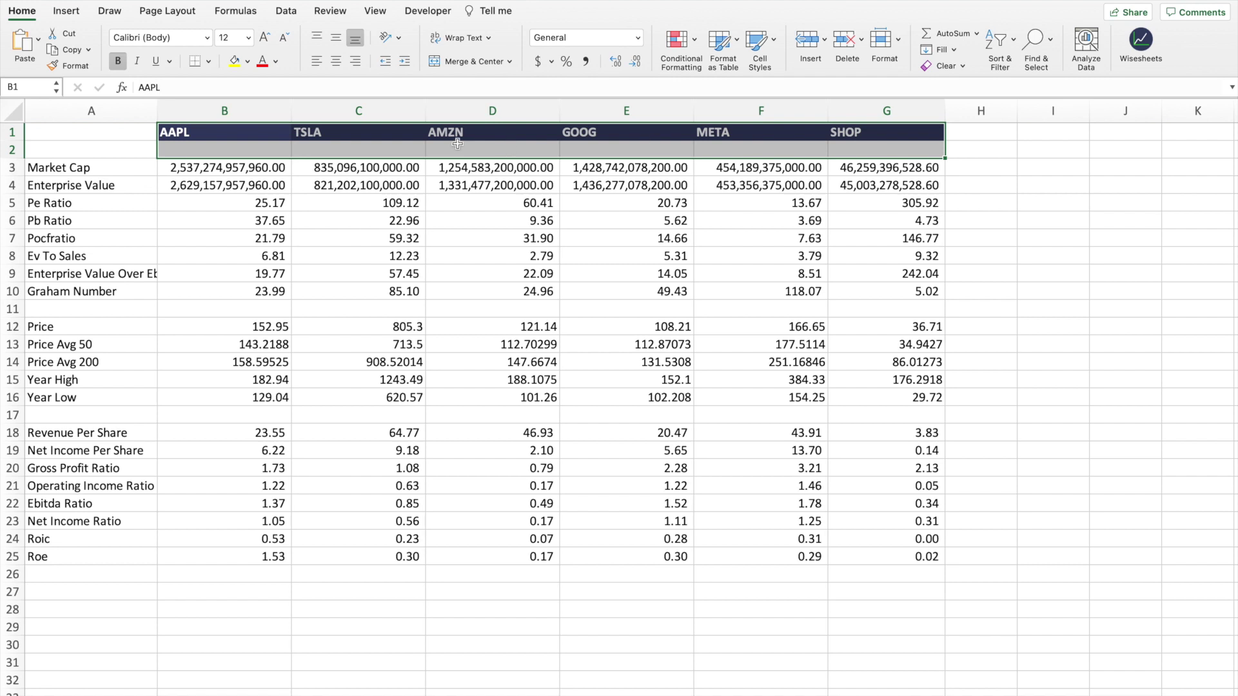
pyautogui.moveTo(137, 165); pyautogui.dragTo(82, 558)
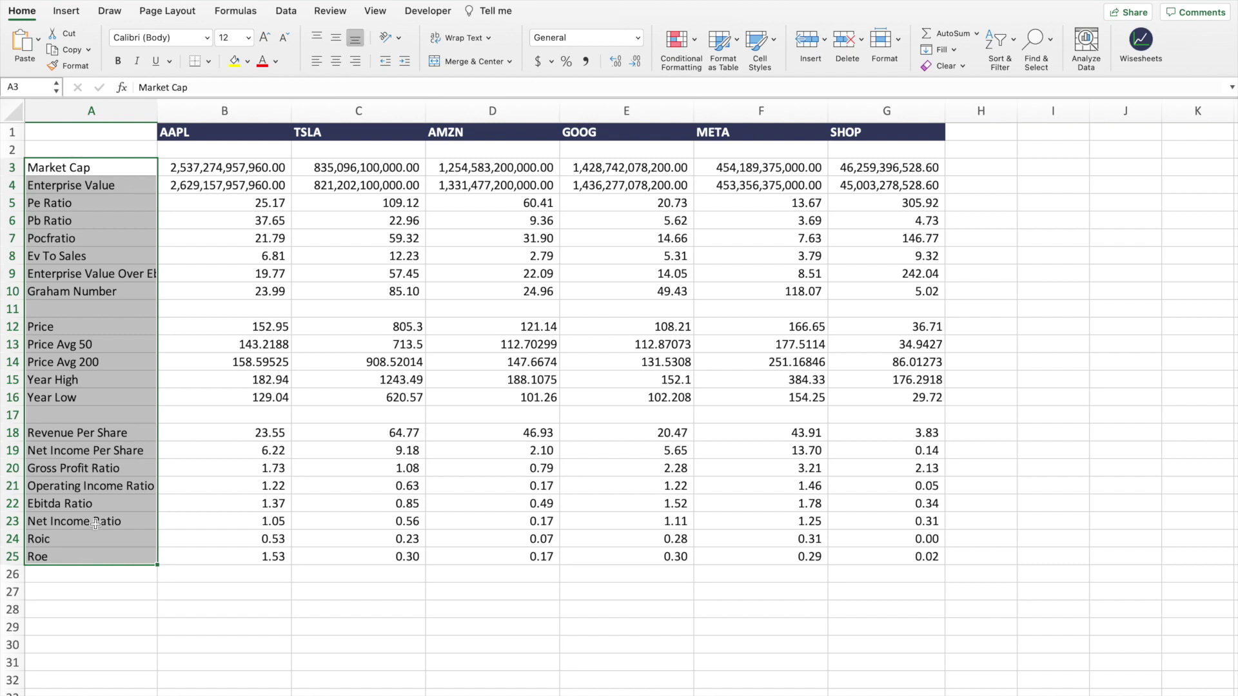
pyautogui.click(87, 330)
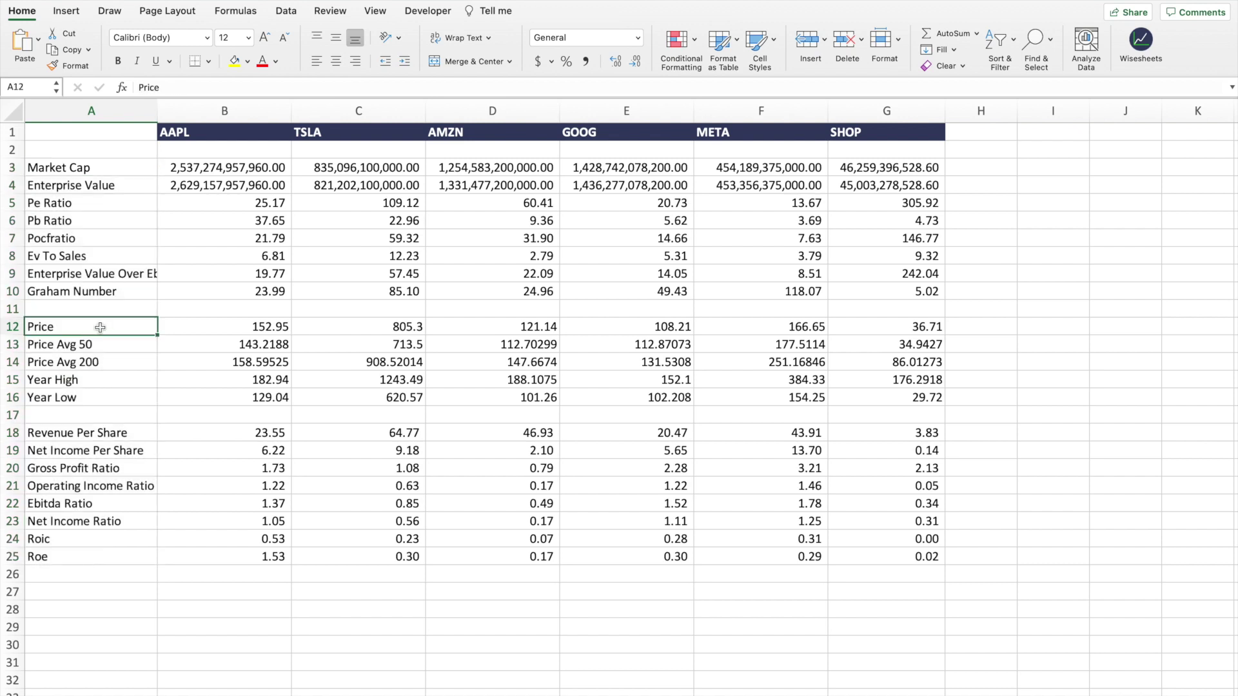
pyautogui.click(236, 132)
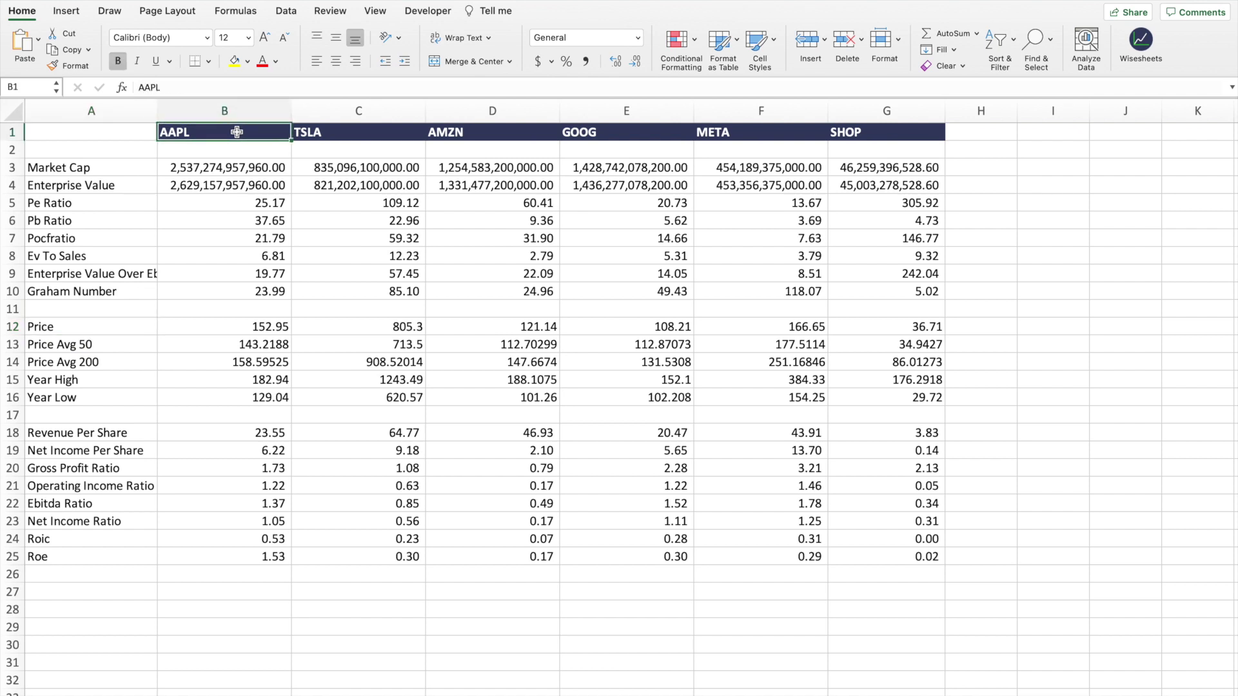
pyautogui.moveTo(84, 167); pyautogui.dragTo(85, 558)
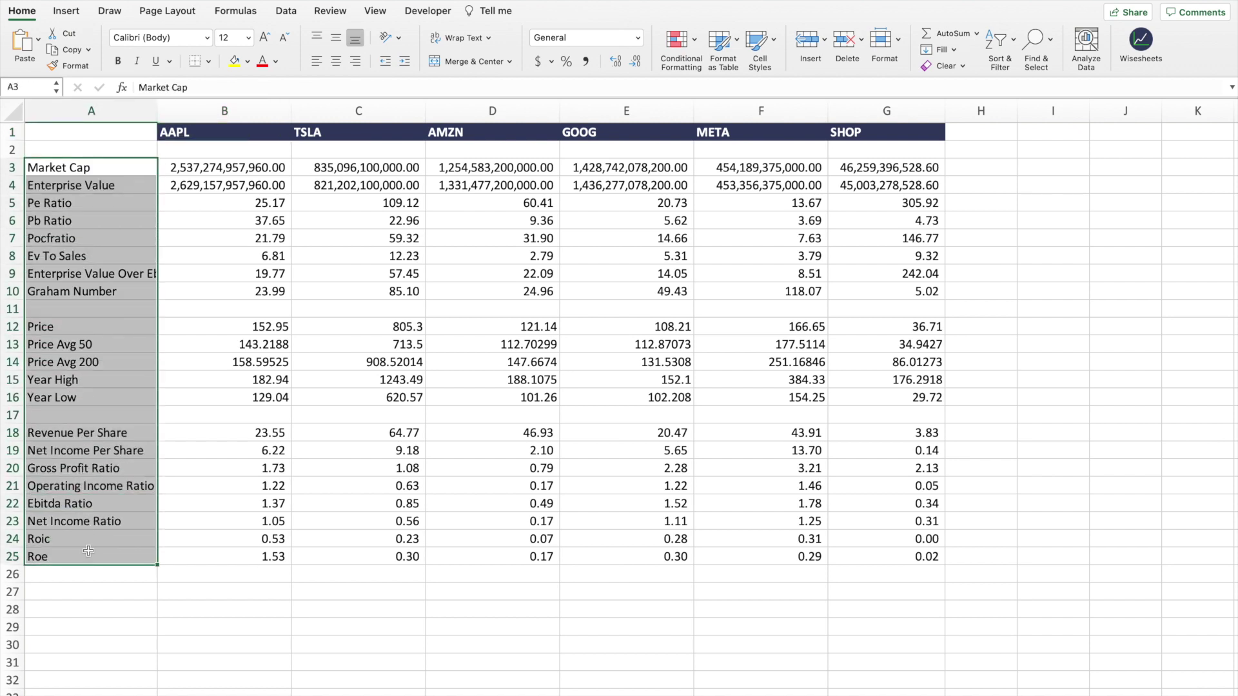
pyautogui.moveTo(269, 132); pyautogui.dragTo(947, 144)
# - Replace AAPL with MSFT as the first ticker in B1
pyautogui.click(250, 131)
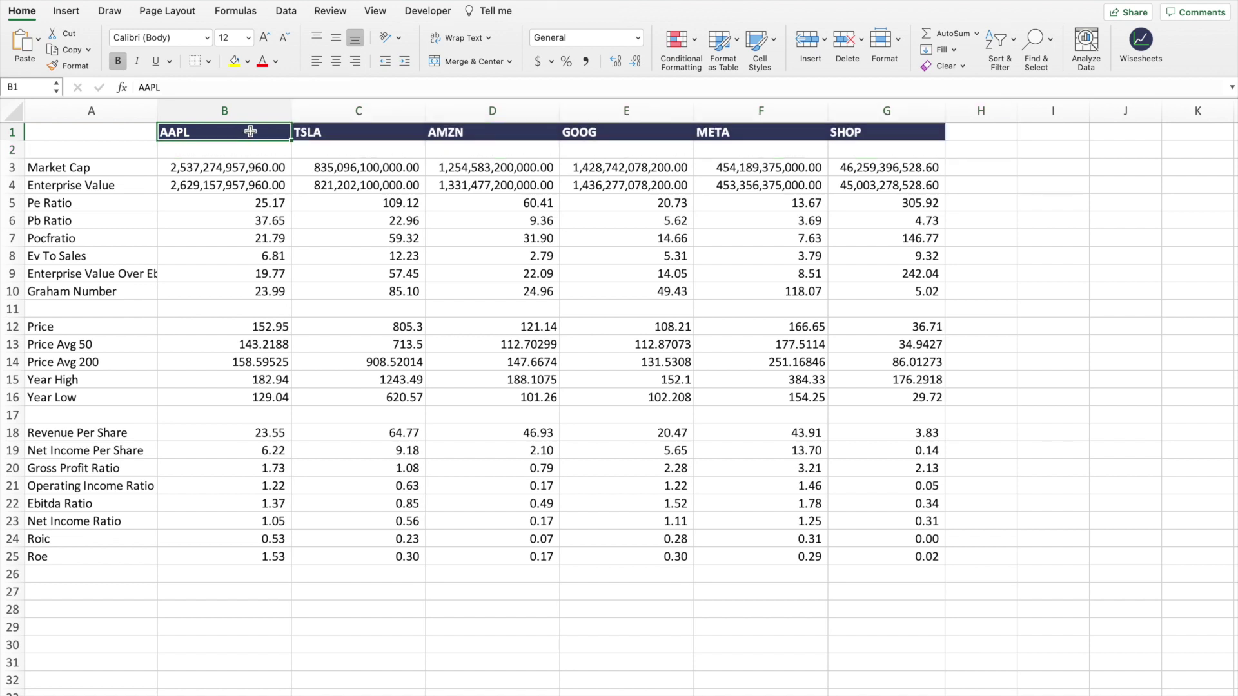
pyautogui.write('MSFT')
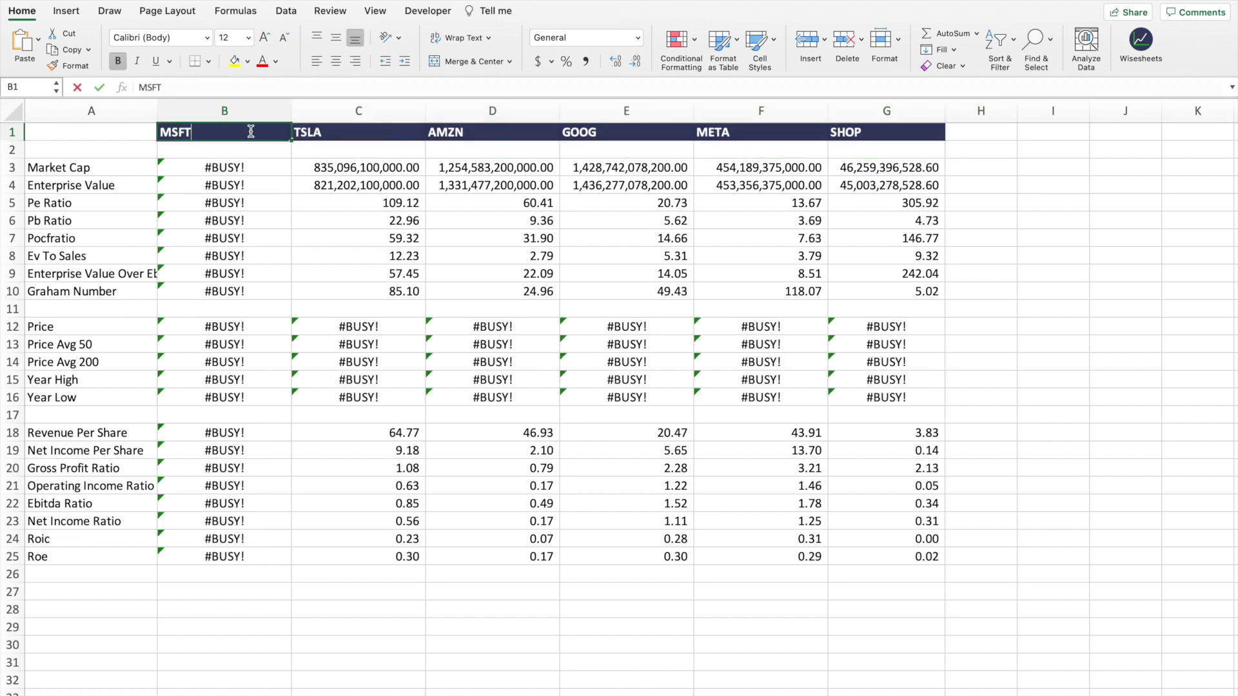
pyautogui.press('Return')
# - Check MSFT's recalculated figures and show the WISEPRICE help for cell B12
pyautogui.moveTo(251, 169); pyautogui.dragTo(258, 558)
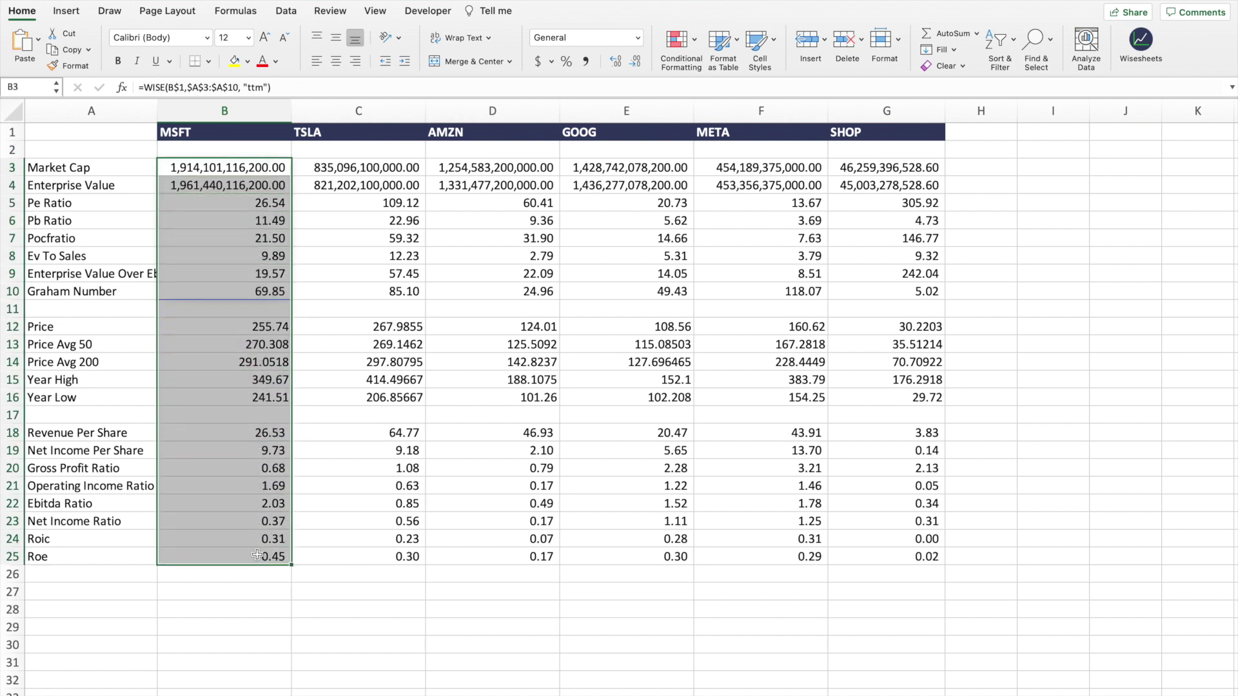
pyautogui.click(258, 599)
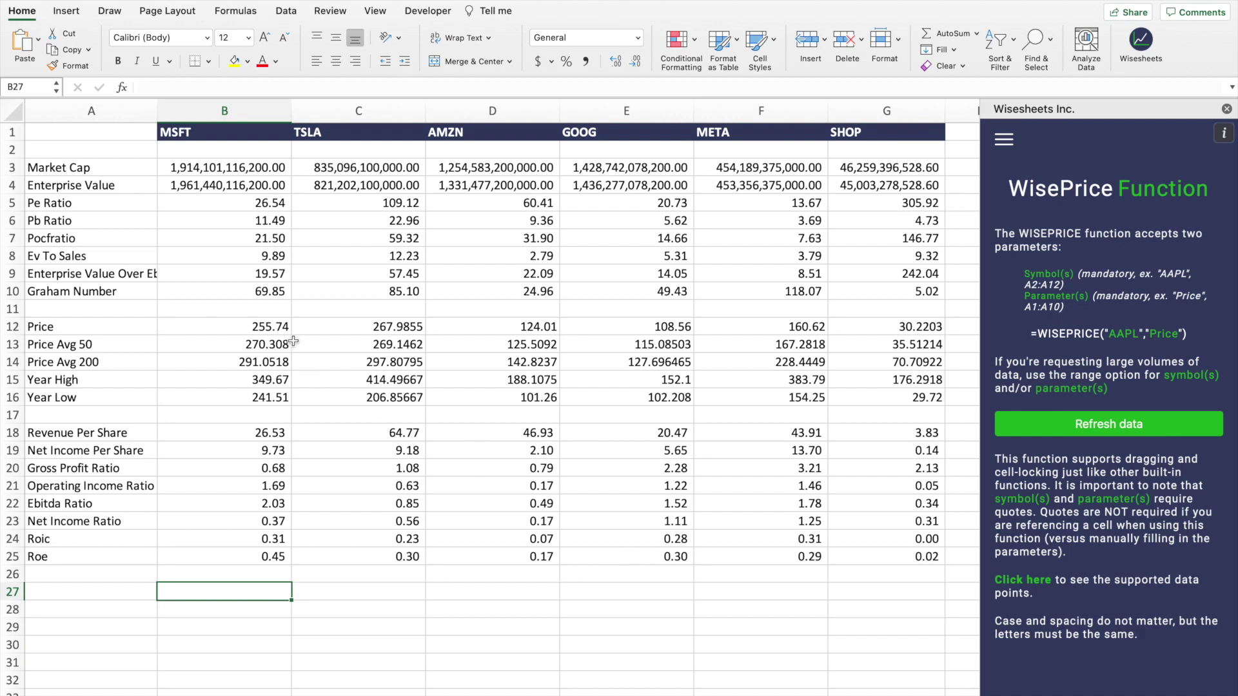
pyautogui.click(272, 326)
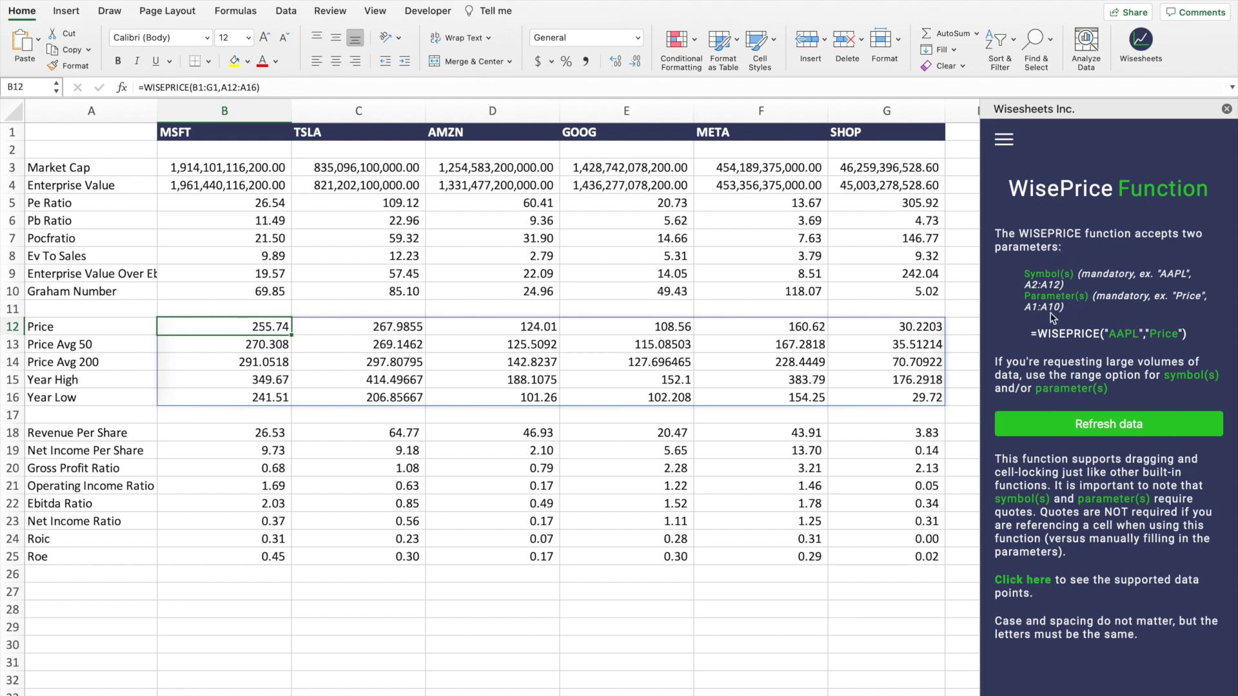
# - Re-enter =WISEPRICE(B1:G1,A12:A16) in B12 and refresh the Wisesheets data
pyautogui.click(213, 84)
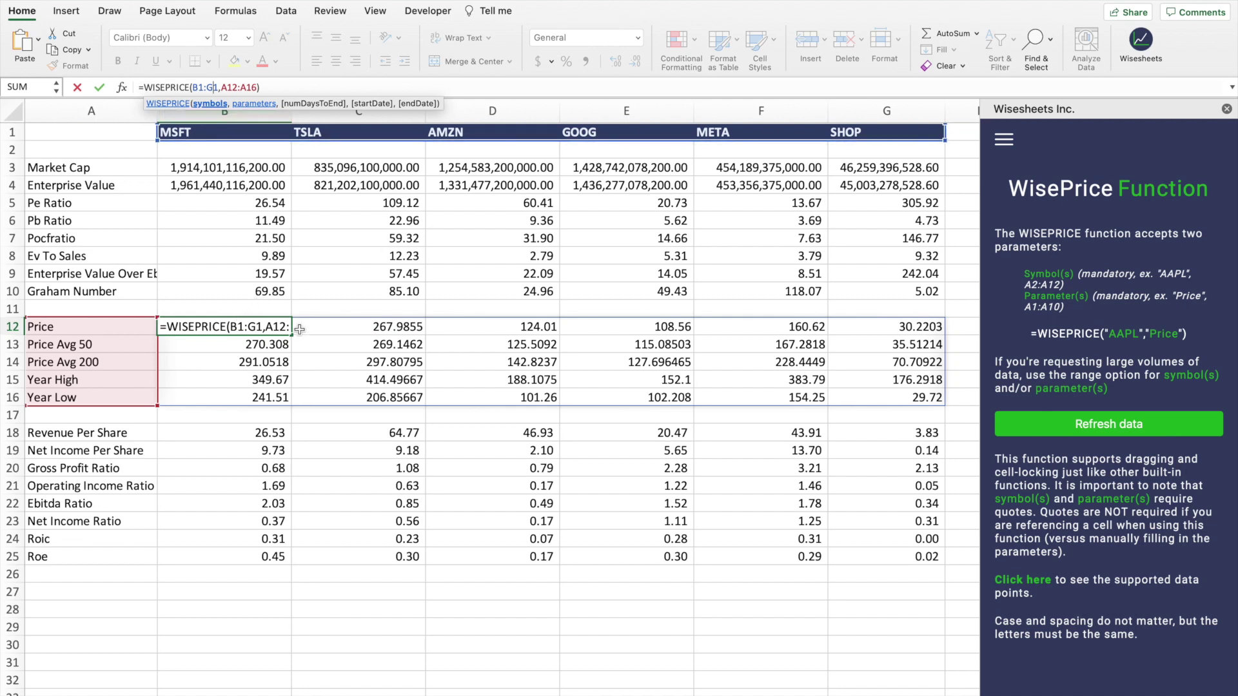
pyautogui.press('Return')
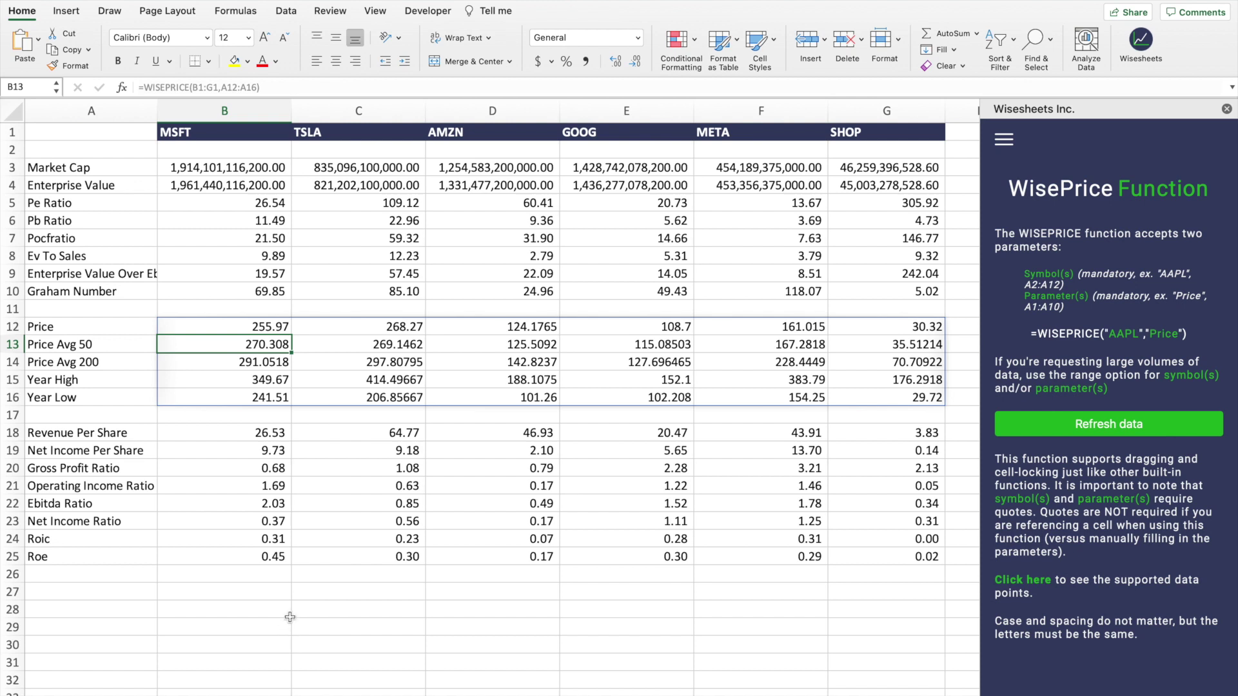
pyautogui.click(238, 323)
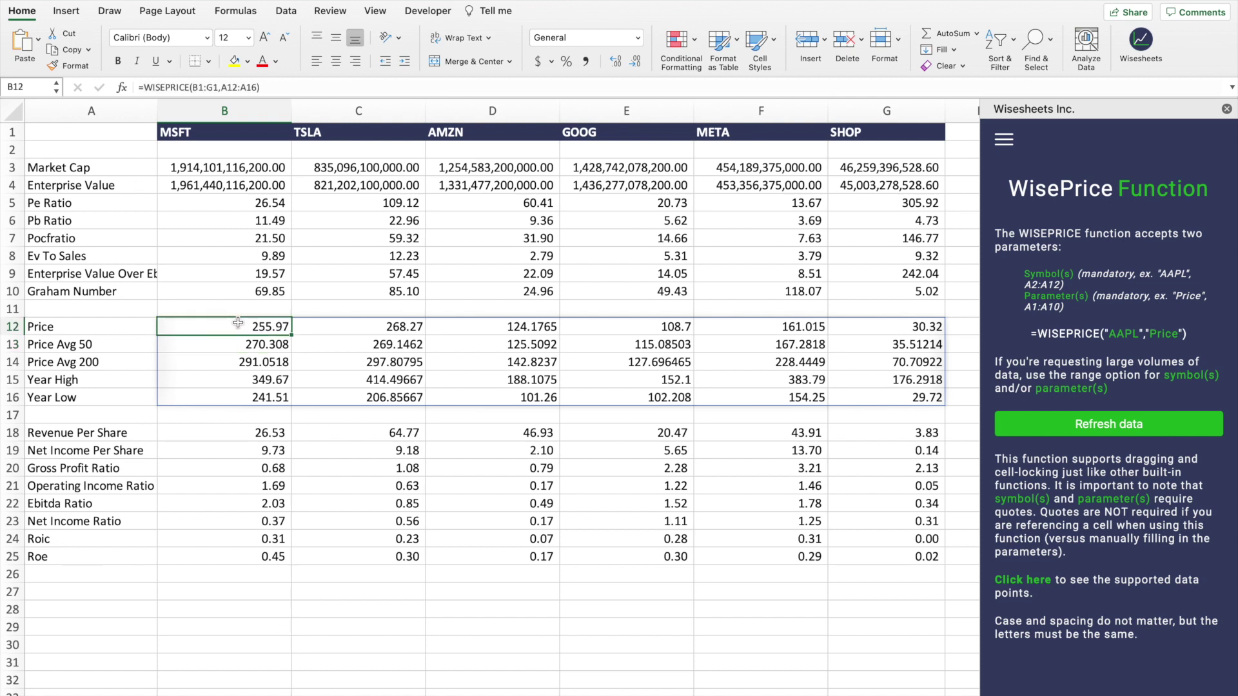
pyautogui.click(1168, 429)
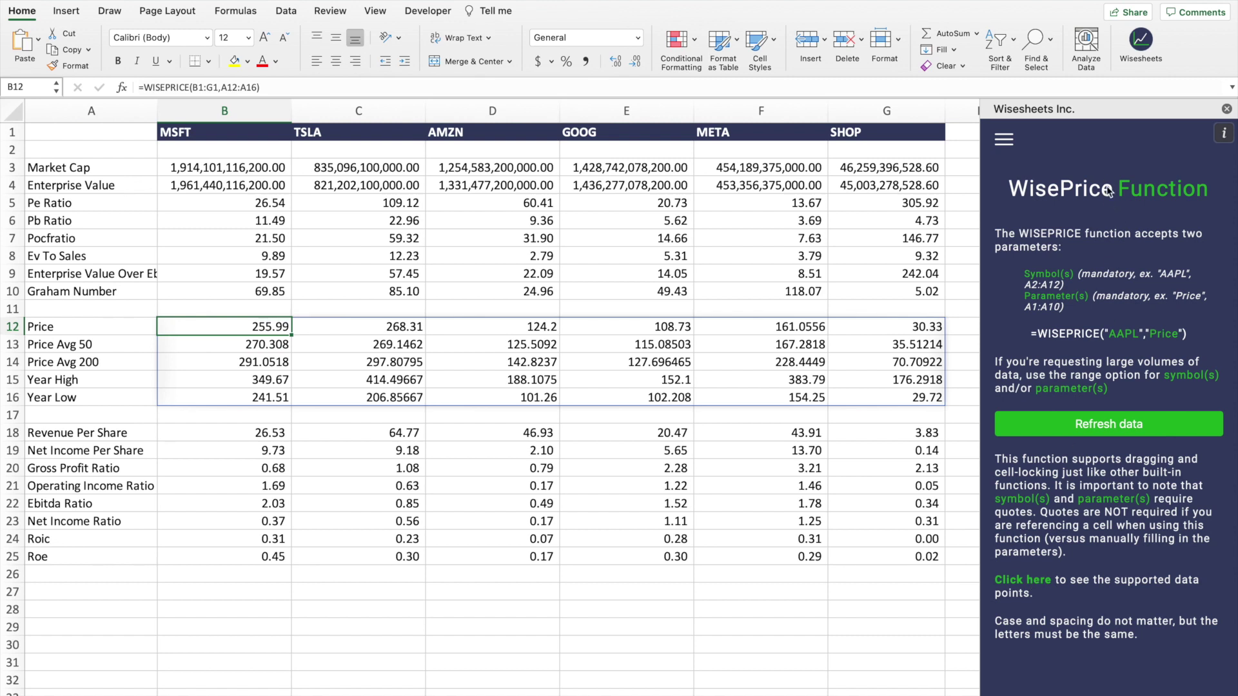
# - Select B3's Market Cap WISE formula to bring up the Wise Function help
pyautogui.click(224, 167)
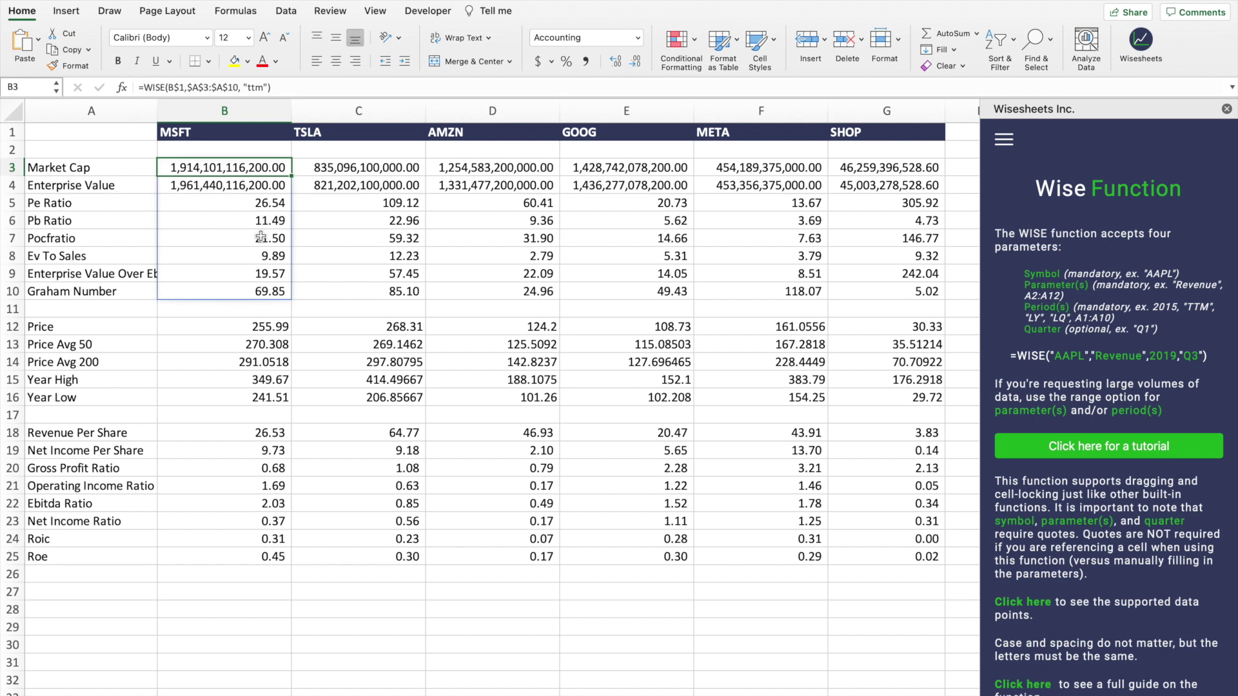
# - Re-enter B18's WISE formula so Revenue Per Share through Roe (B18:G25) recalculates
pyautogui.click(271, 432)
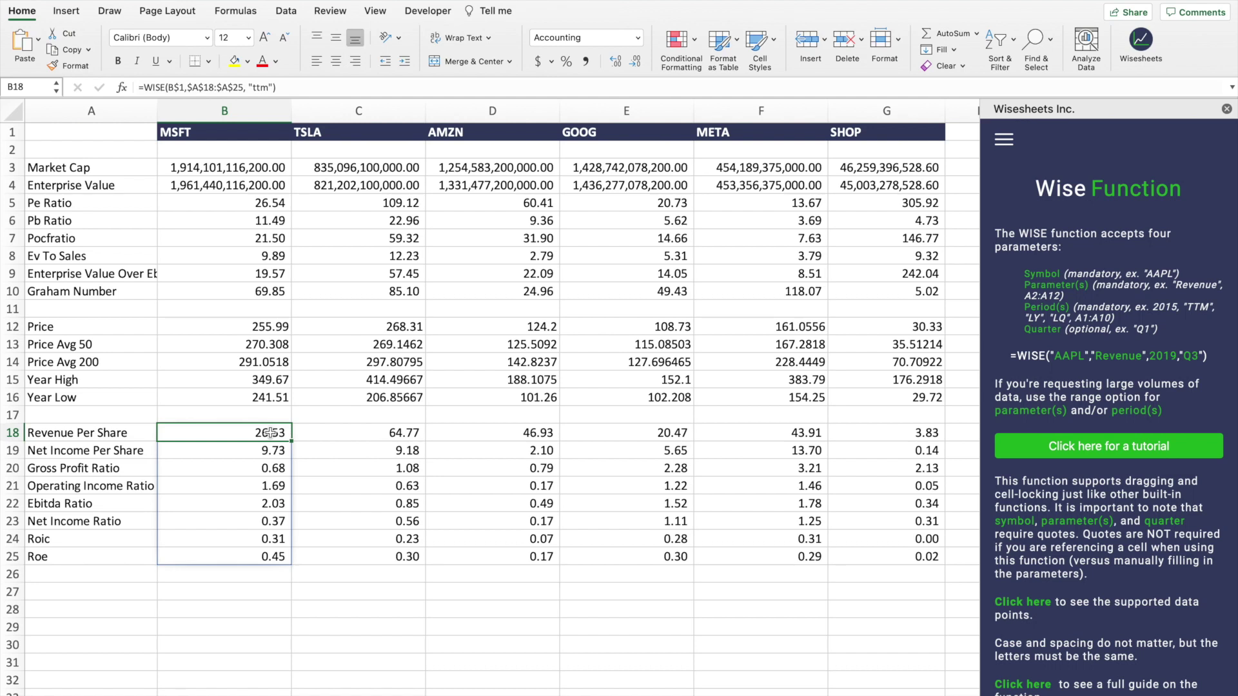
pyautogui.moveTo(271, 433); pyautogui.dragTo(854, 554)
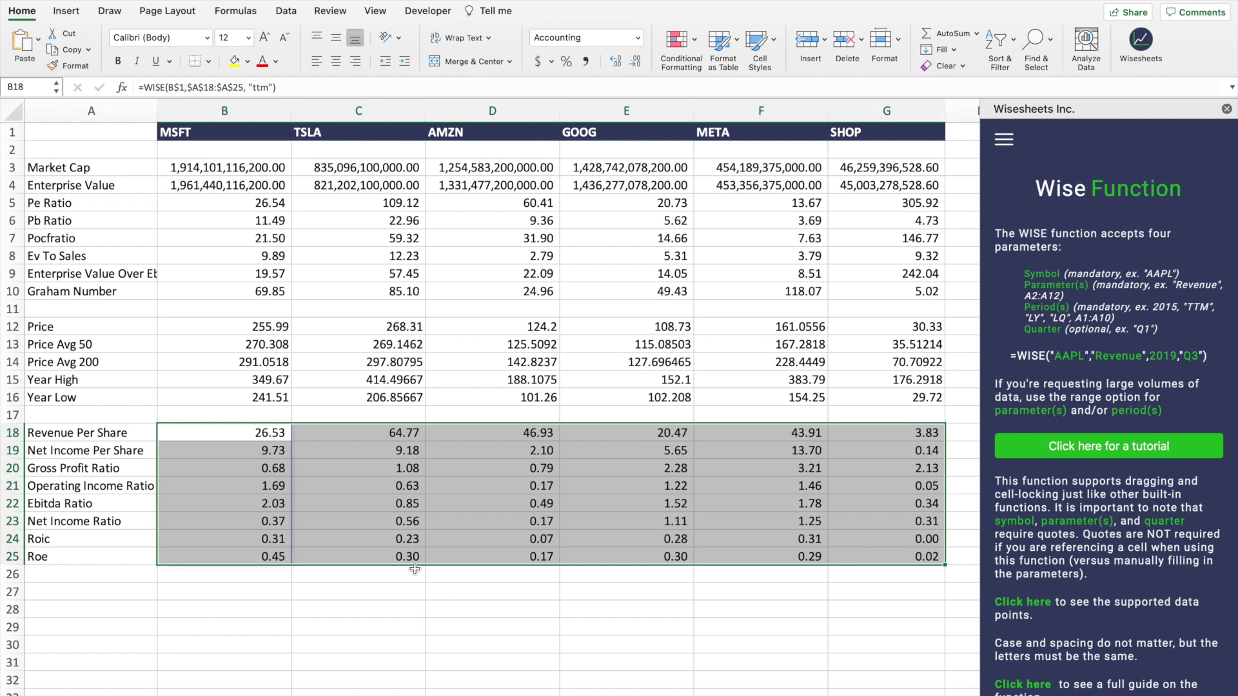
pyautogui.click(236, 430)
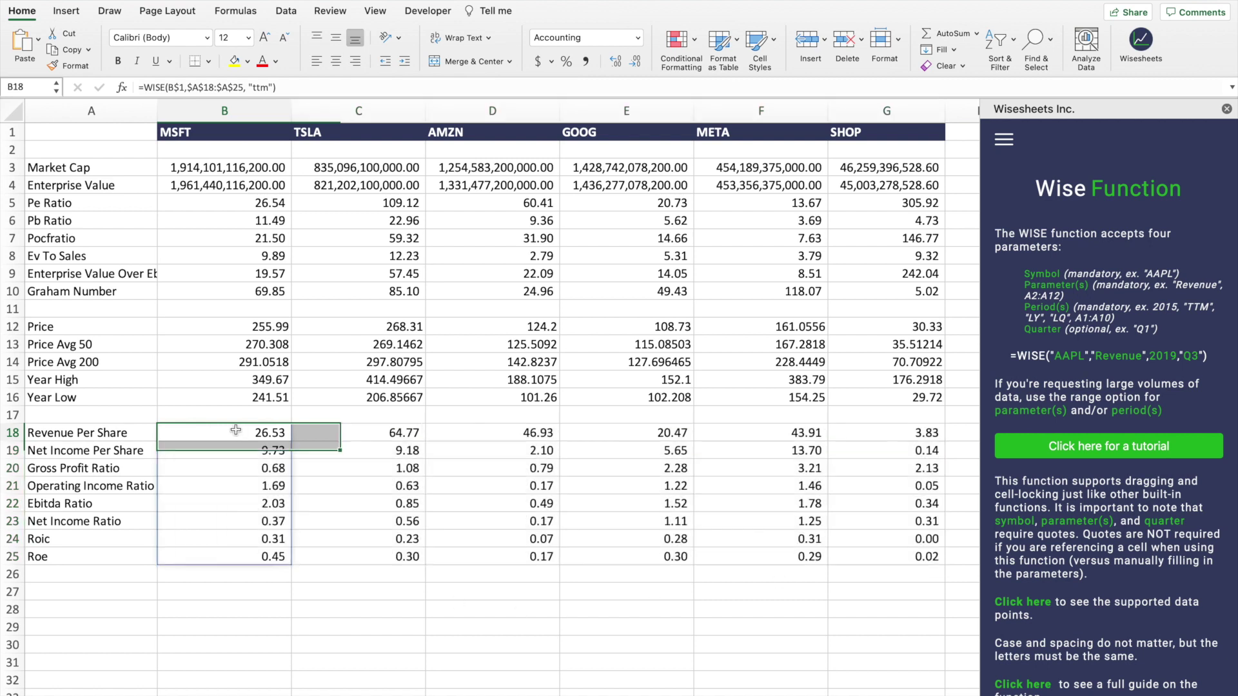
pyautogui.click(304, 88)
pyautogui.press('Return')
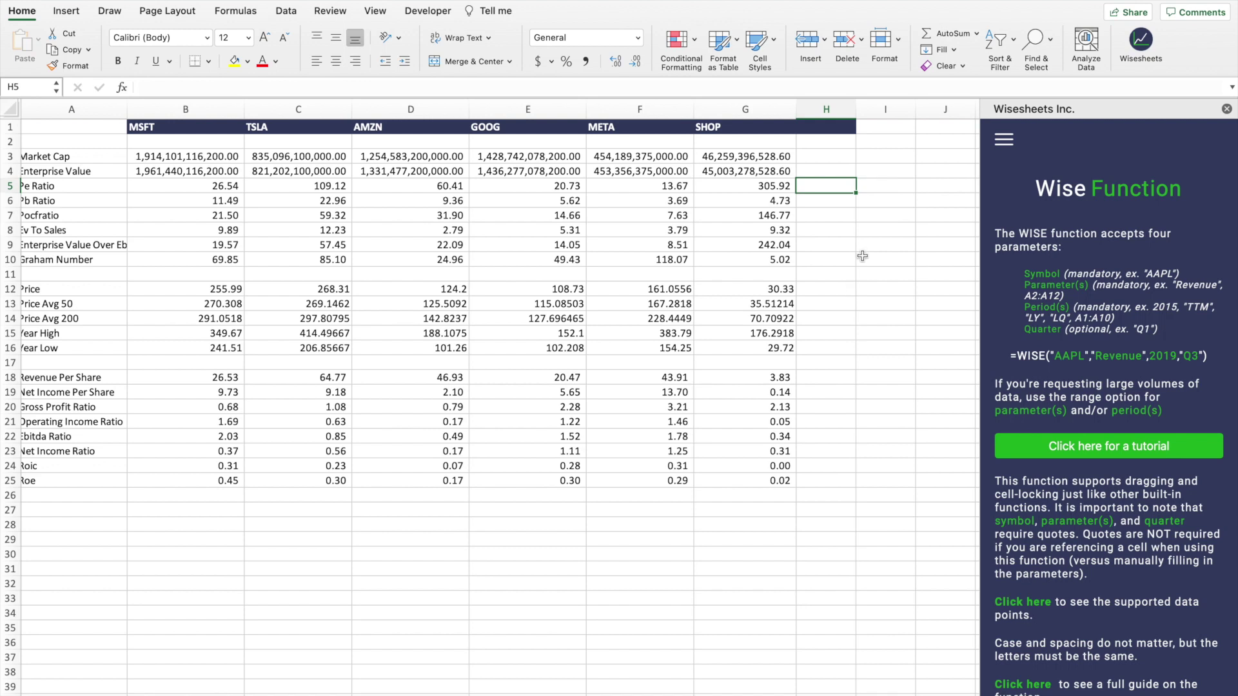
# - Add AAPL as a new seventh ticker in H1
pyautogui.click(835, 129)
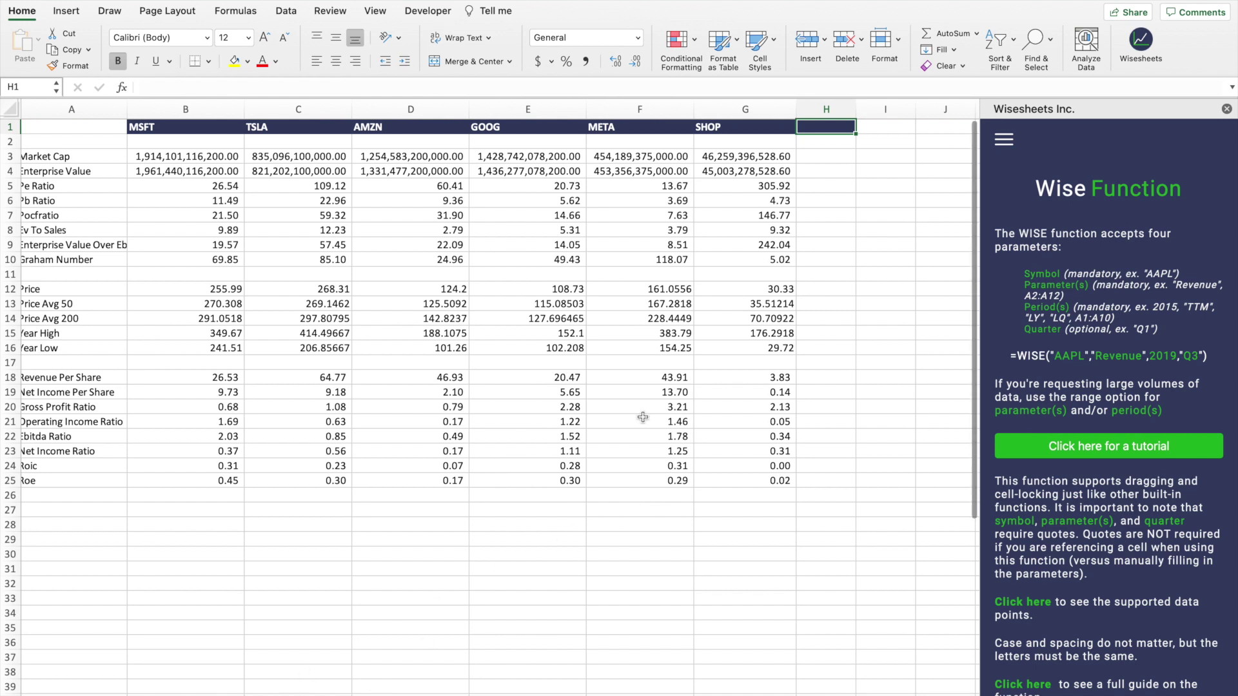
pyautogui.write('AAPL')
pyautogui.press('Return')
pyautogui.press('Return')
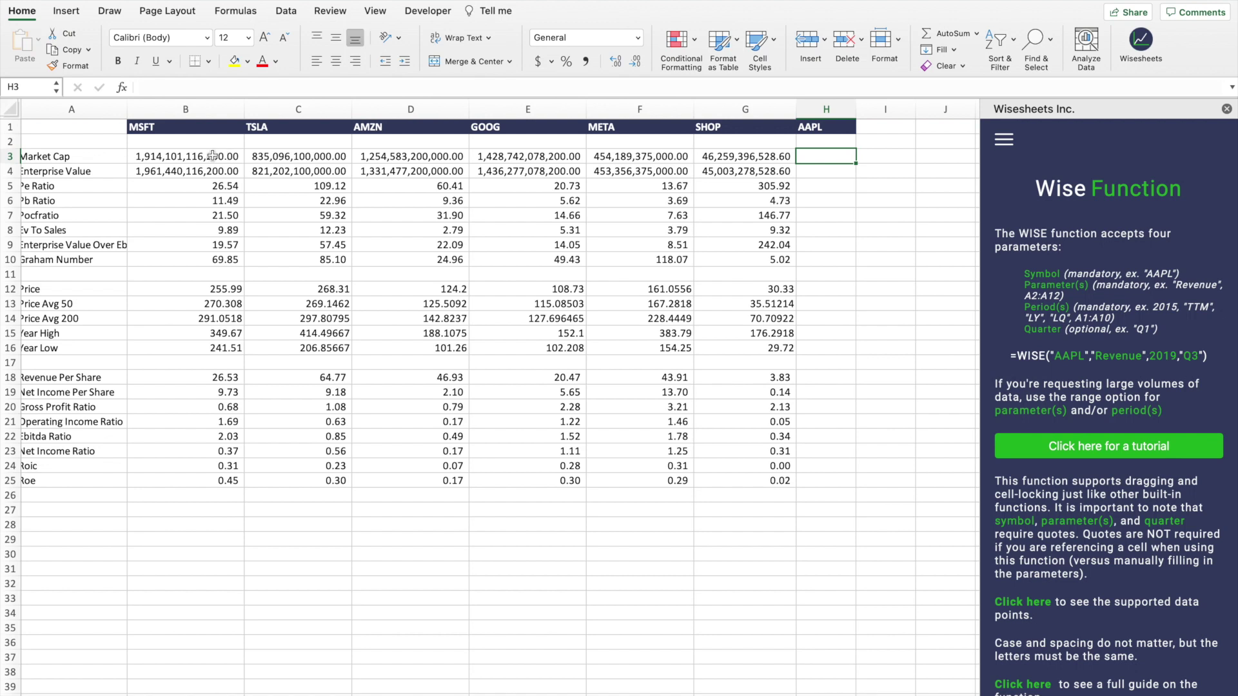
# - Copy B3's WISE formula into H3 for AAPL
pyautogui.click(212, 155)
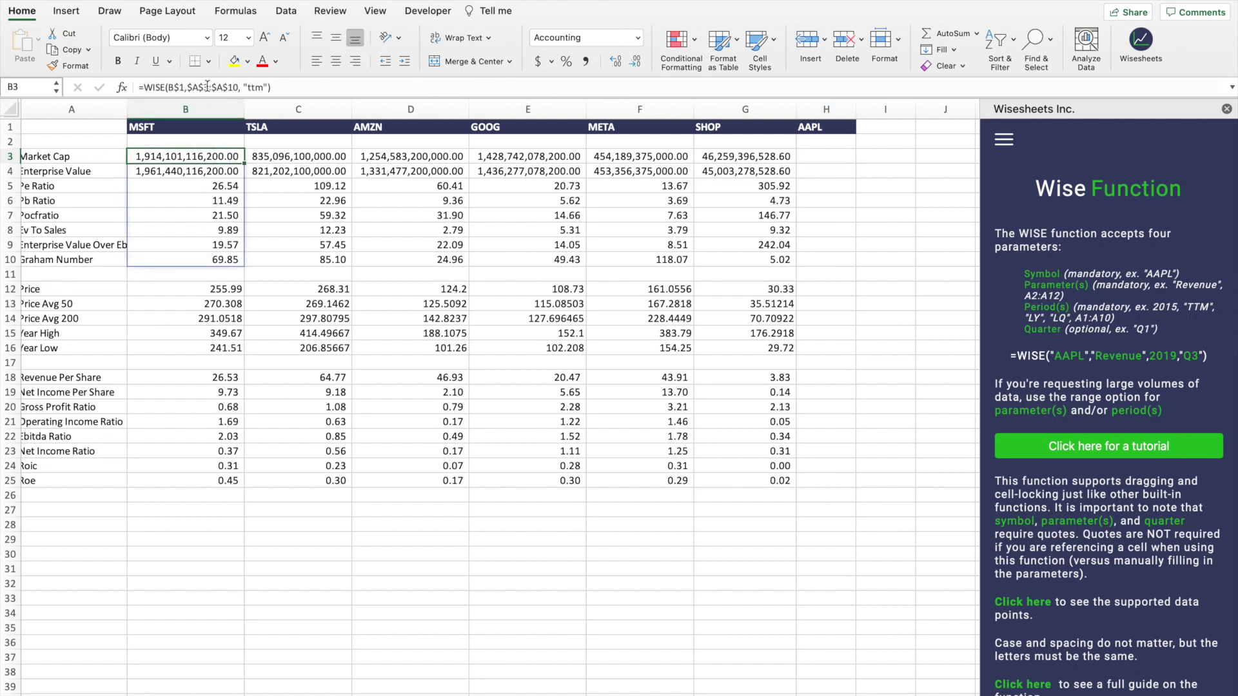
pyautogui.click(207, 87)
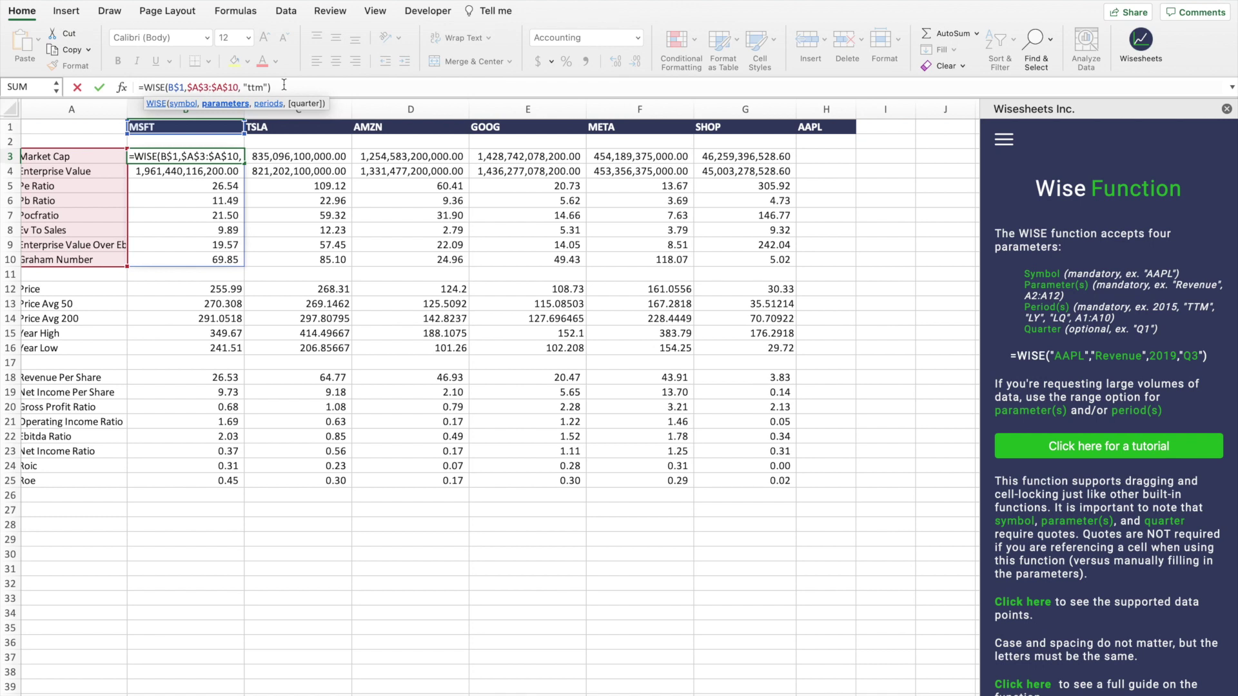
pyautogui.hotkey('ctrl', 'Return')
pyautogui.hotkey('ctrl', 'c')
pyautogui.click(832, 157)
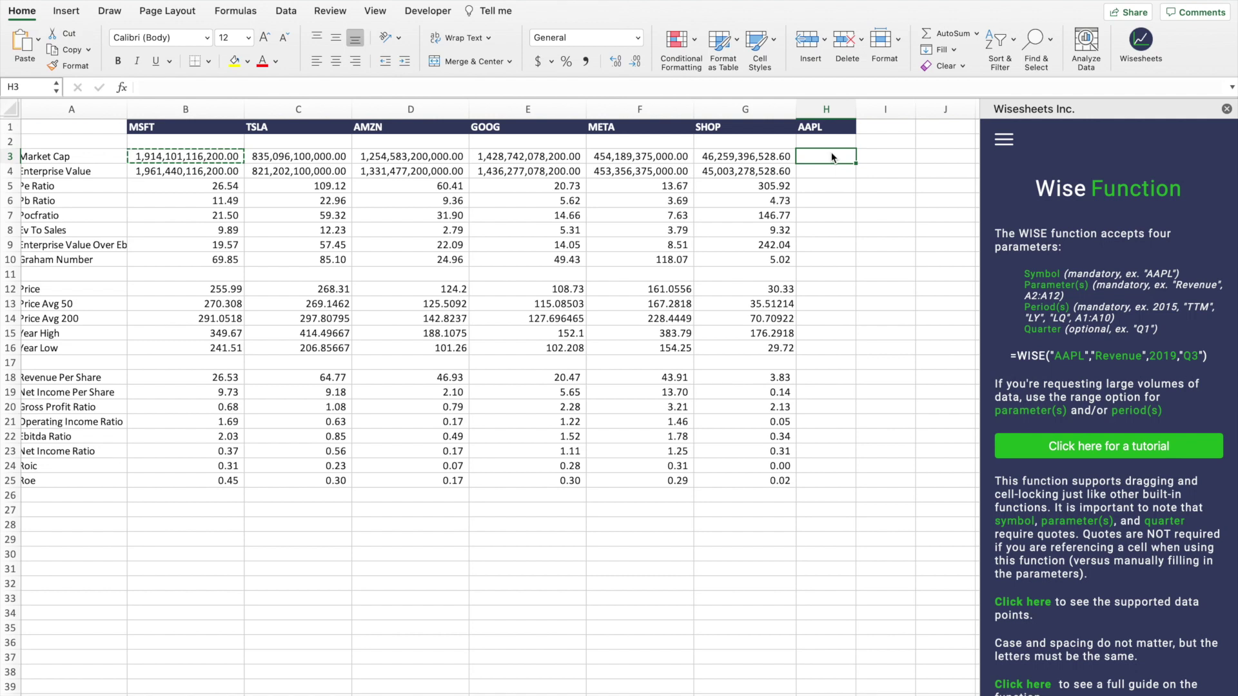
pyautogui.hotkey('ctrl', 'v')
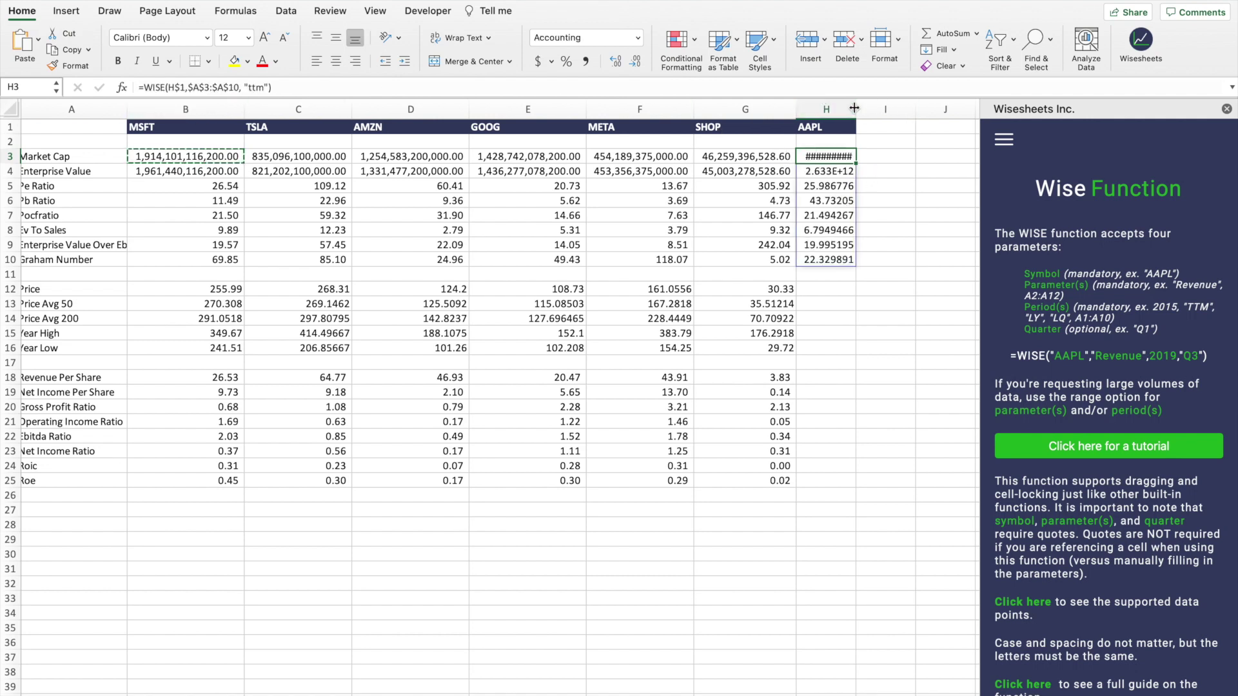
# - Widen column H so AAPL's 2,541,138,212,900.00 market cap shows in full
pyautogui.click(857, 108)
pyautogui.moveTo(857, 108); pyautogui.dragTo(913, 107)
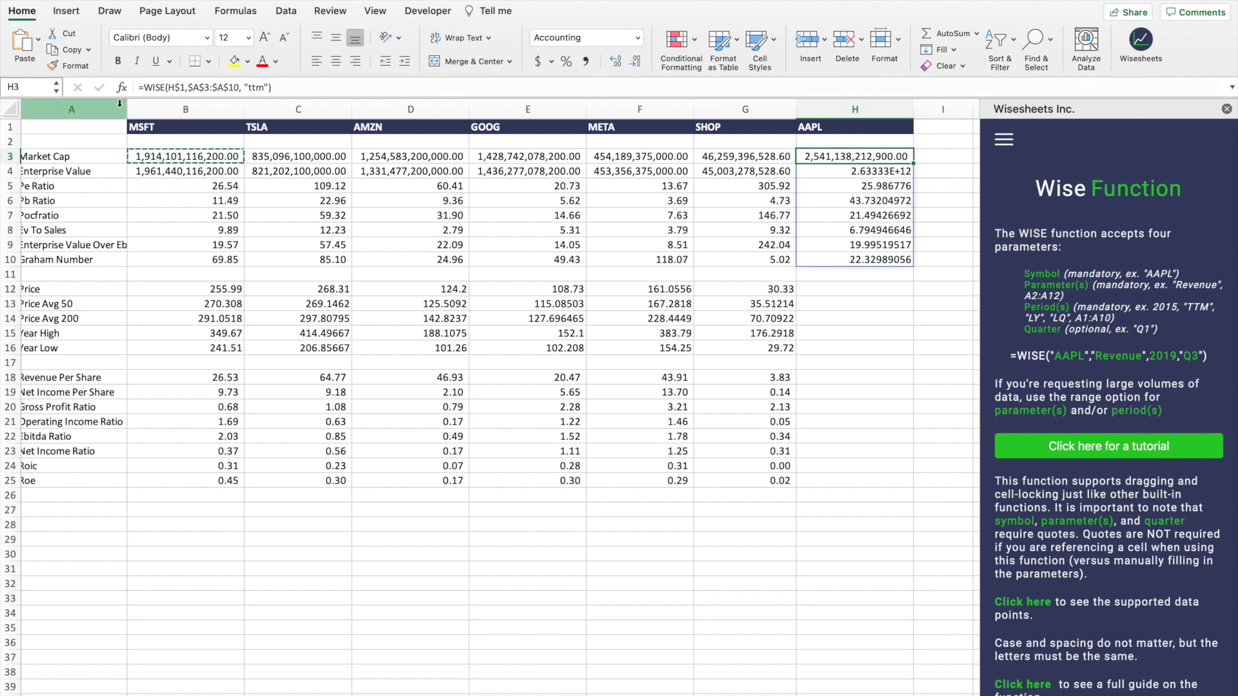
pyautogui.click(218, 87)
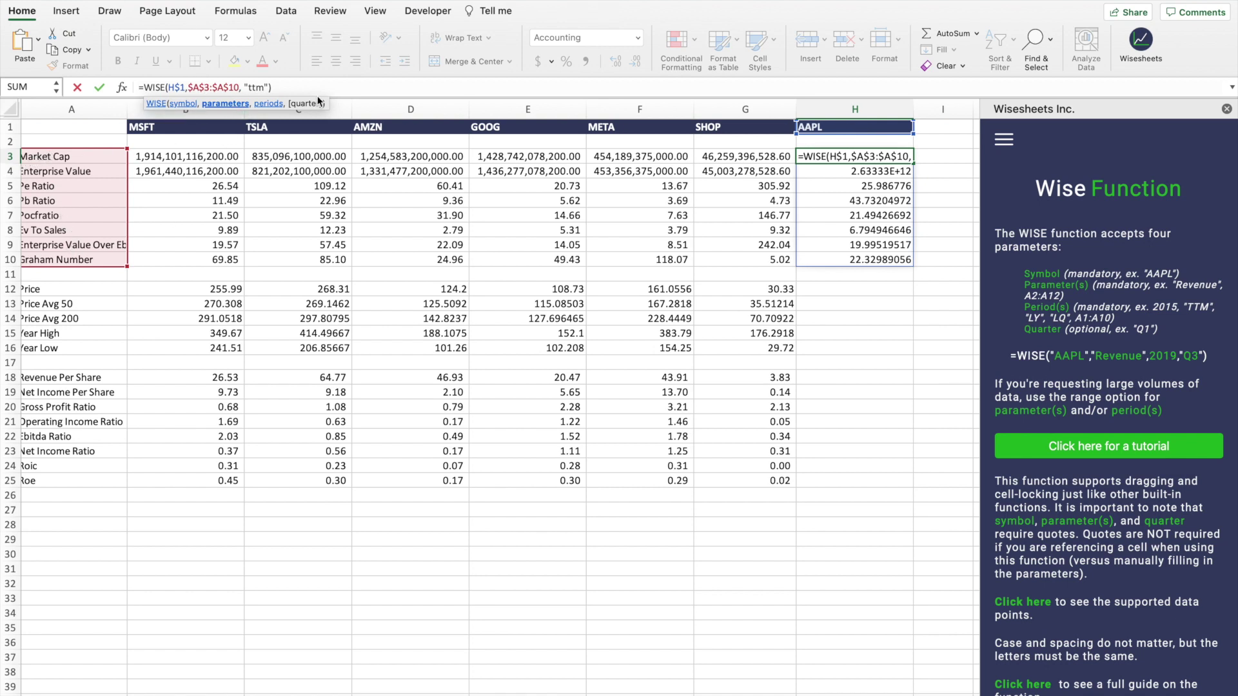
pyautogui.press('Return')
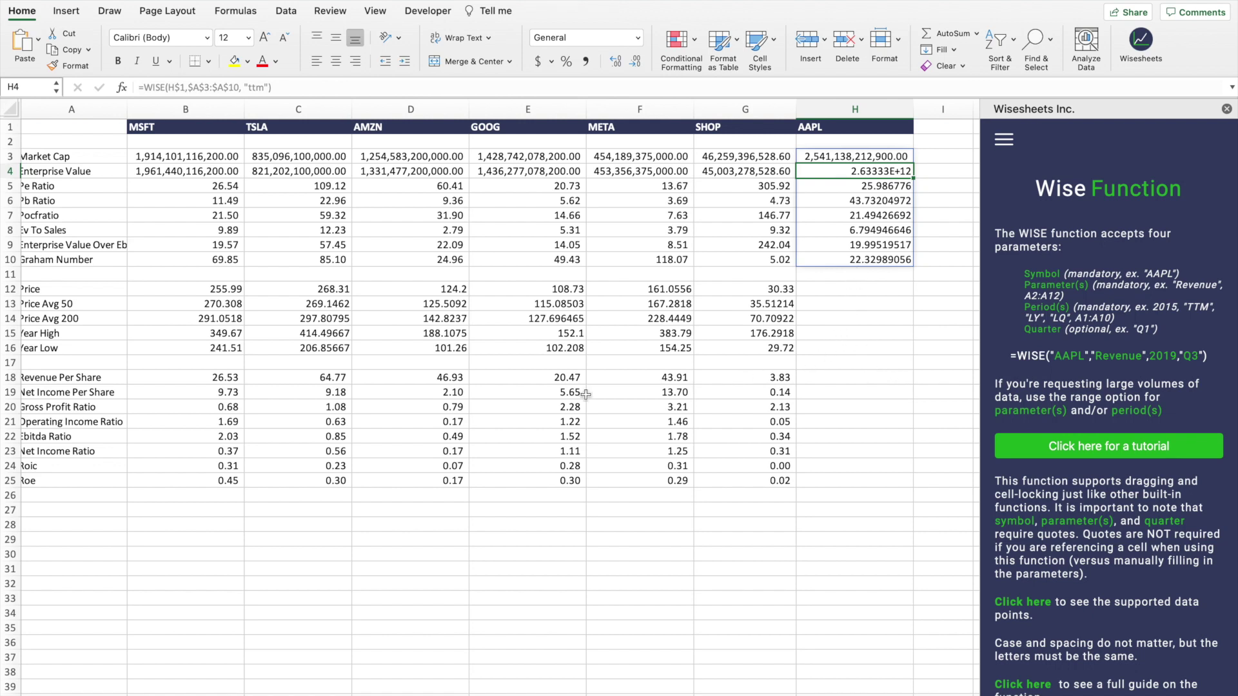
pyautogui.click(224, 379)
pyautogui.hotkey('ctrl', 'shift', 'Down')
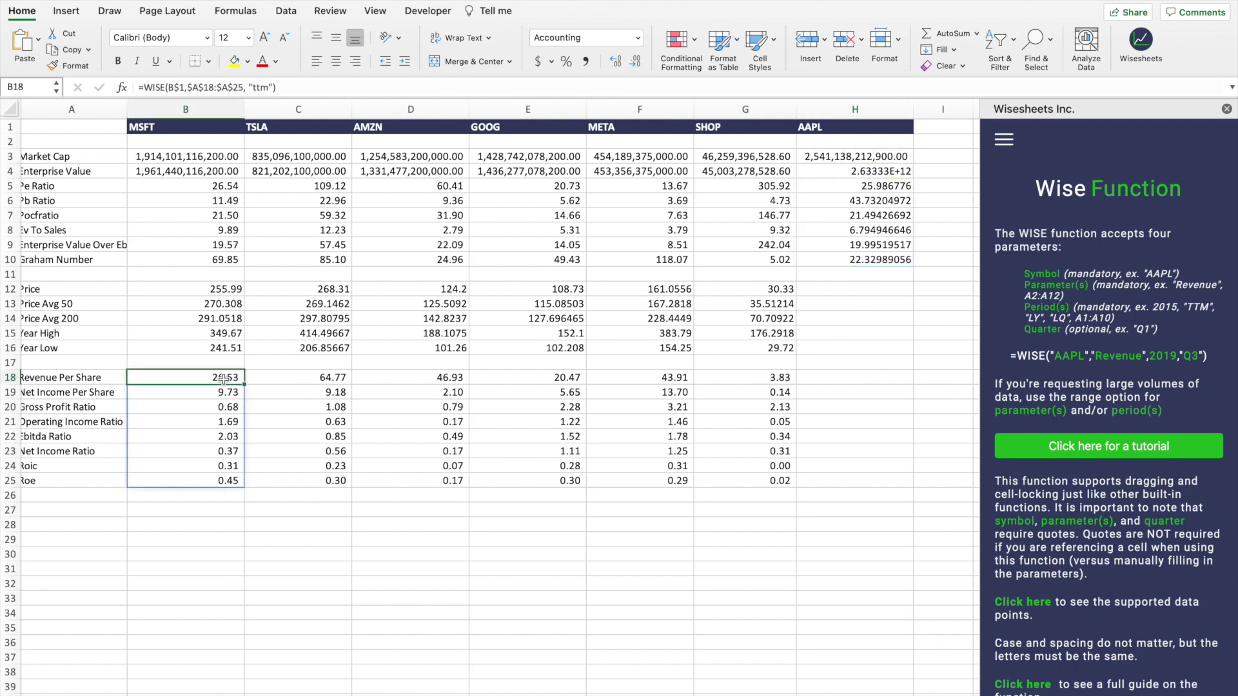
# - Copy B18's ratio formula into H18 and fix its references for AAPL
pyautogui.hotkey('ctrl', 'c')
pyautogui.click(860, 380)
pyautogui.hotkey('ctrl', 'v')
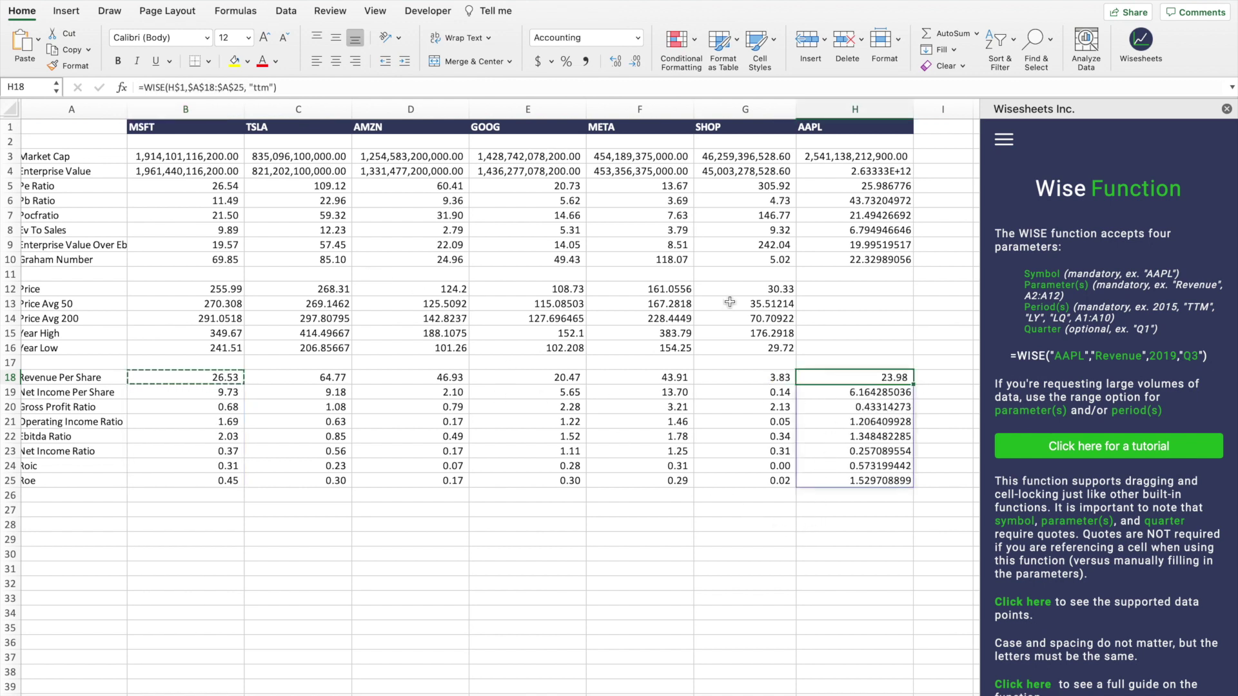
pyautogui.click(297, 82)
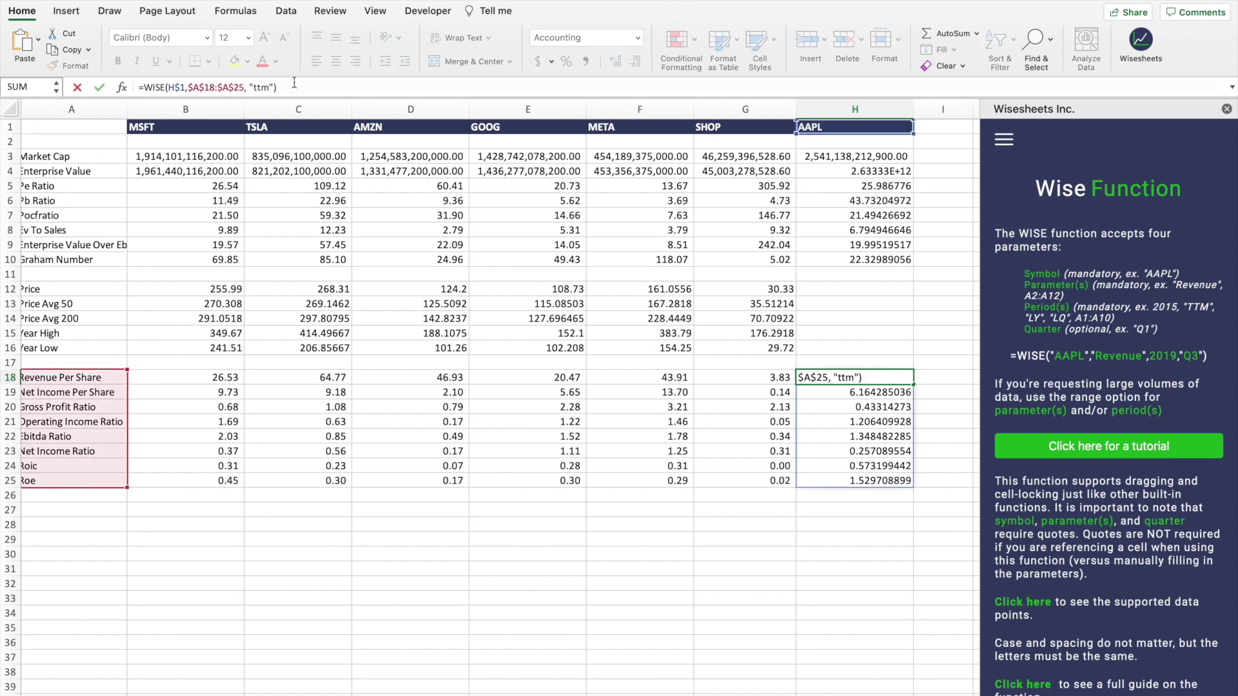
pyautogui.press('Return')
# - Extend B12's WISEPRICE ticker range from B1:G1 to B1:H1
pyautogui.click(229, 288)
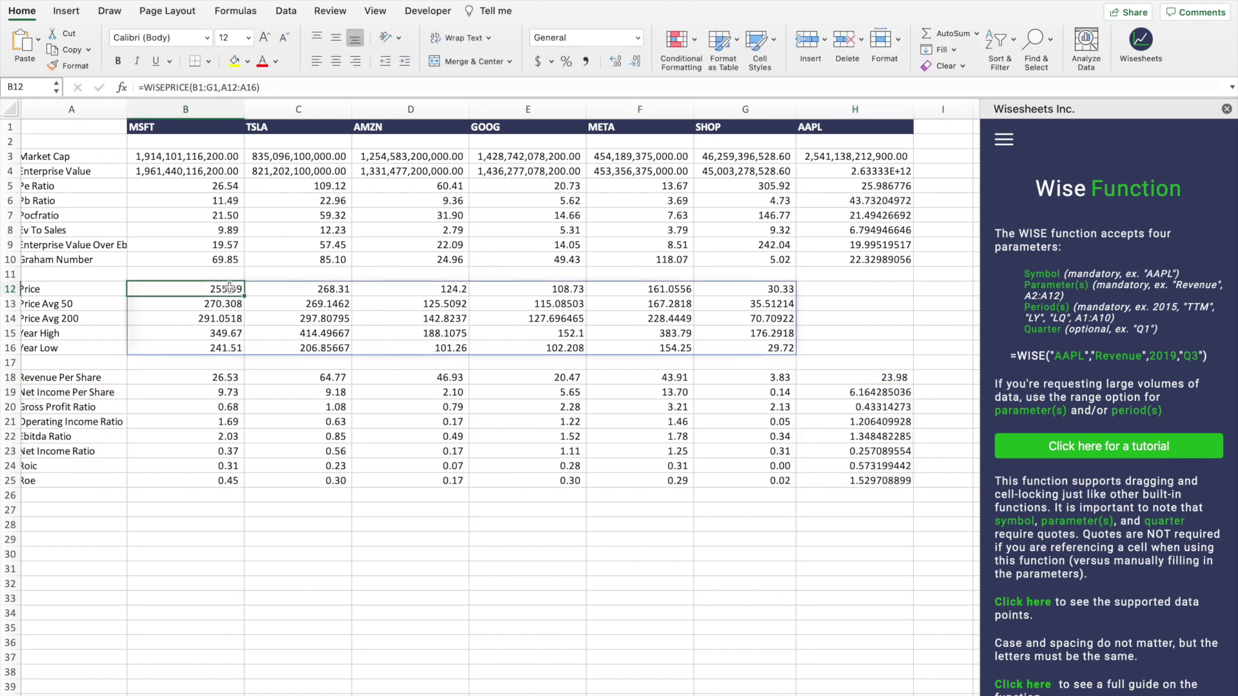
pyautogui.click(200, 85)
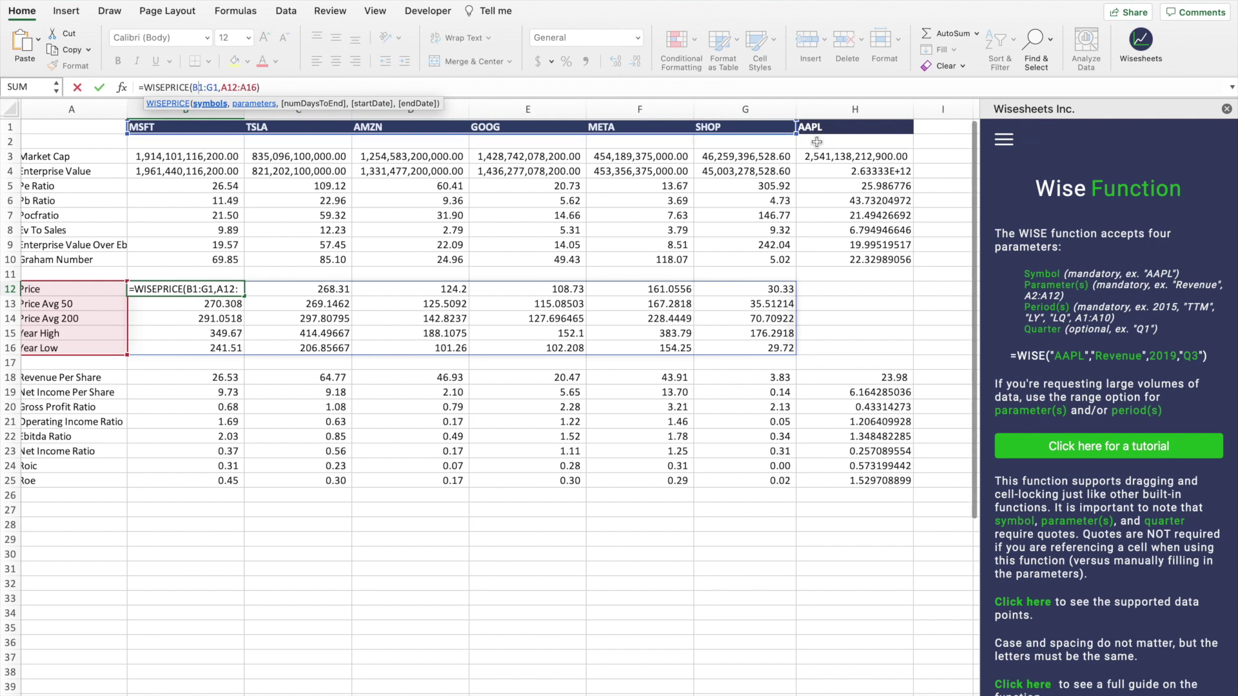
pyautogui.moveTo(836, 133); pyautogui.dragTo(869, 132)
pyautogui.press('Return')
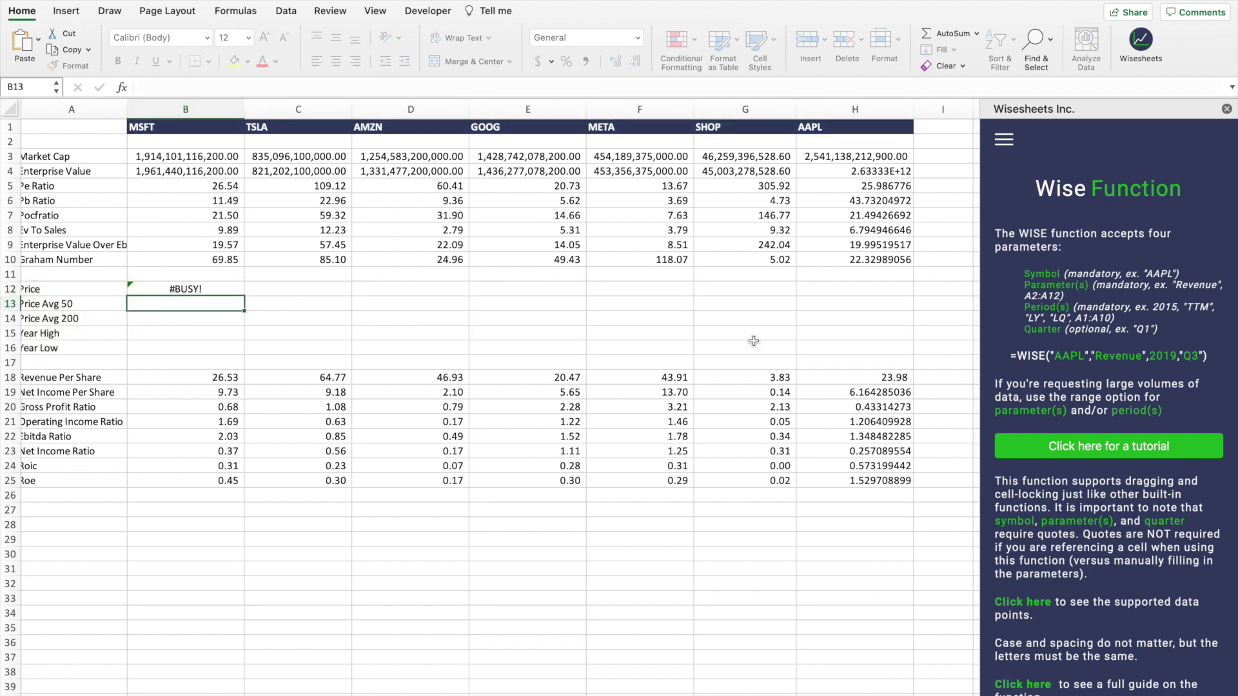
pyautogui.click(576, 527)
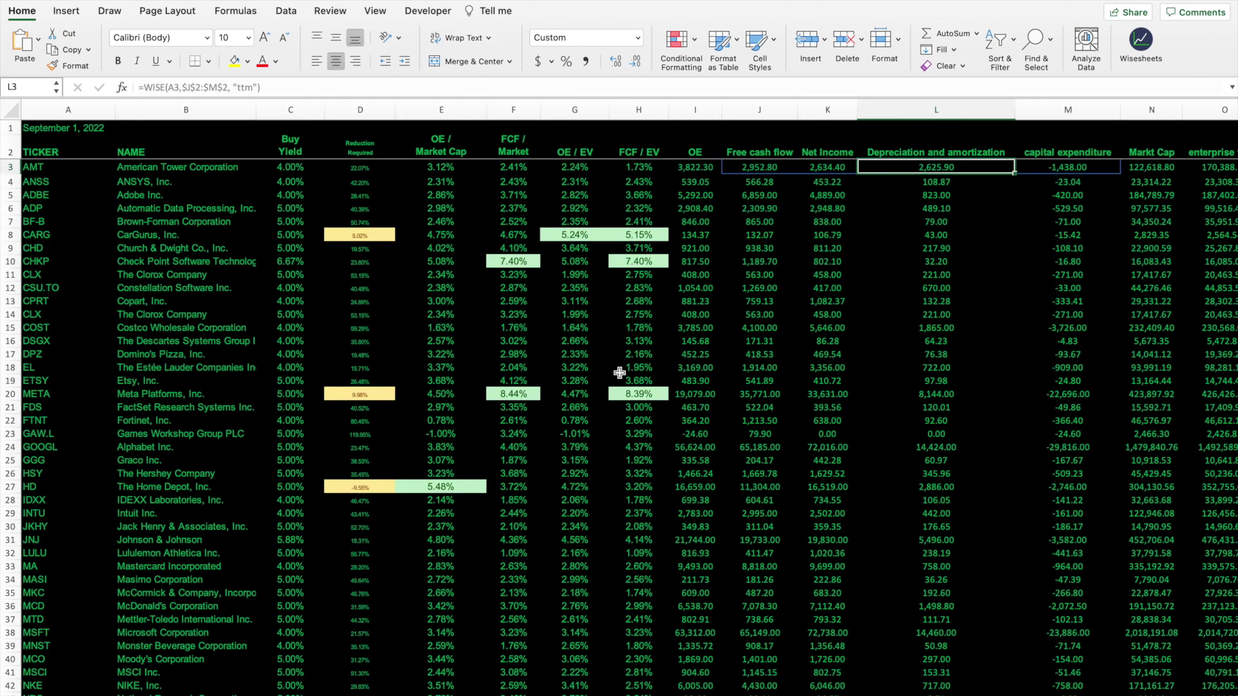
# - Step through the screener's header cells starting from Buy Yield in C2
pyautogui.scroll(-10, 422, 277)
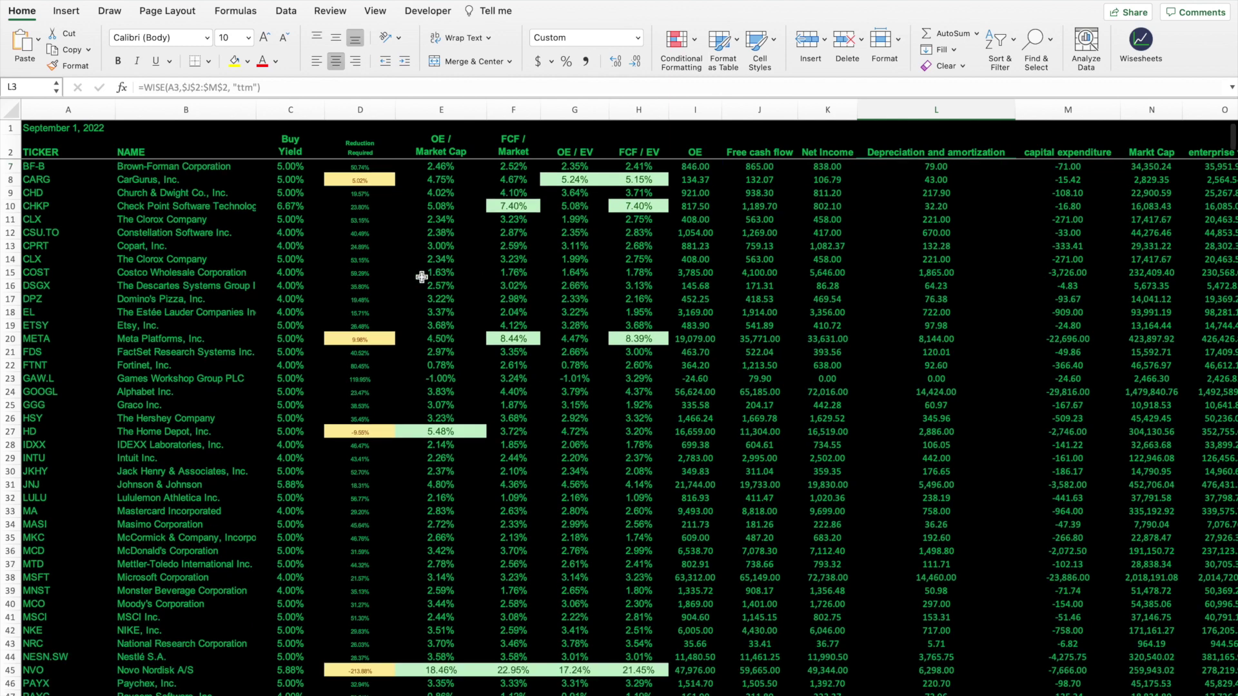
pyautogui.scroll(10, 422, 277)
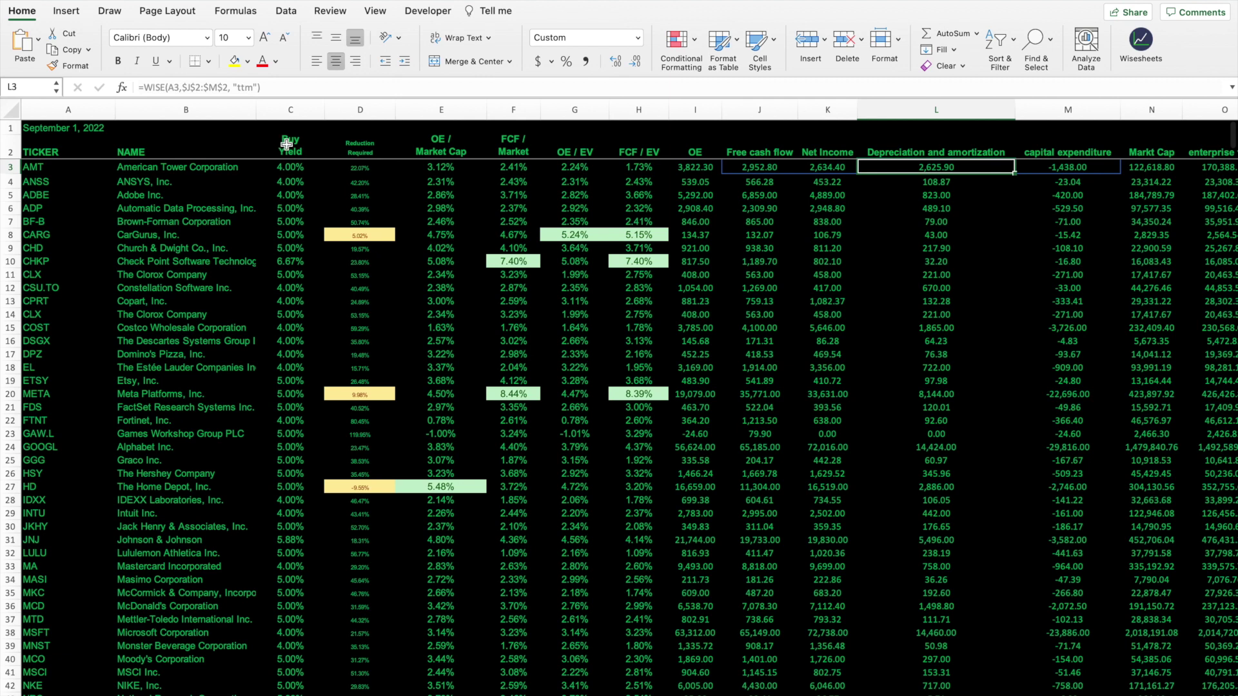
pyautogui.click(285, 144)
pyautogui.press('Right')
pyautogui.press('Right')
pyautogui.press('Right')
pyautogui.press('Right')
pyautogui.press('Right')
pyautogui.press('Right')
pyautogui.press('Right')
pyautogui.press('Right')
pyautogui.press('Right')
pyautogui.press('Right')
pyautogui.press('Right')
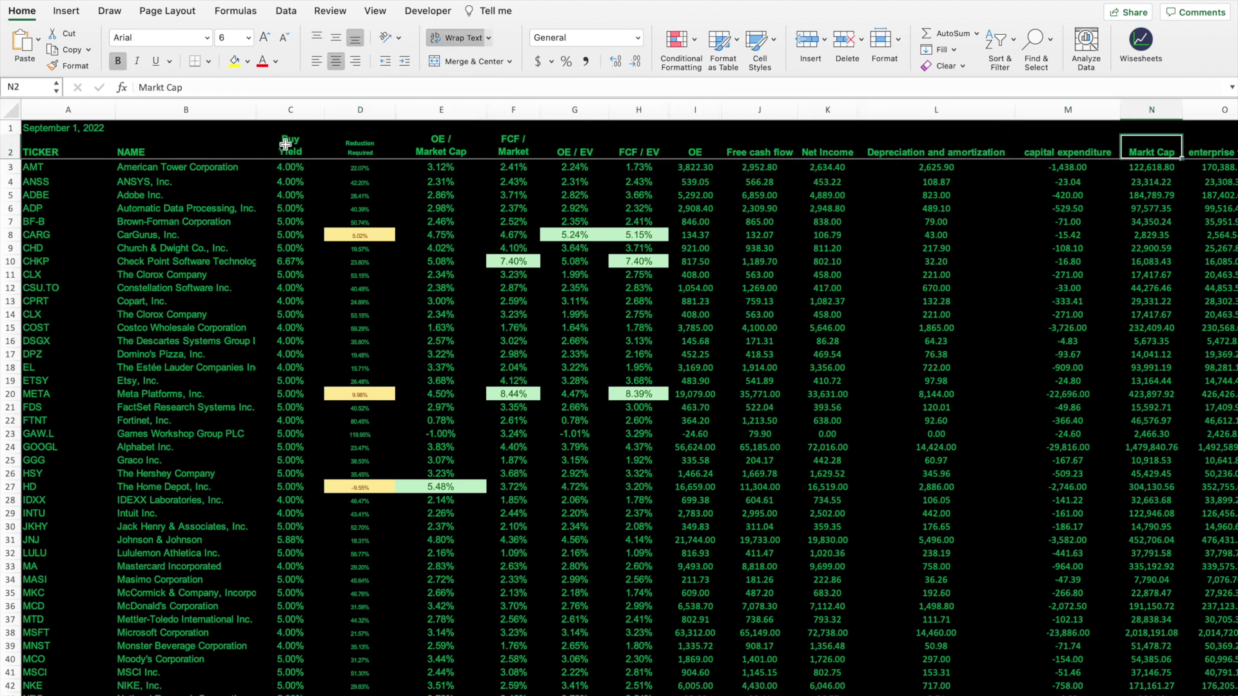
pyautogui.press('Right')
pyautogui.press('Left')
pyautogui.press('Left')
pyautogui.press('Left')
pyautogui.press('Left')
pyautogui.press('Left')
pyautogui.press('Left')
# - Inspect row 3's WISE ratio formulas for AMT, including OE / EV in G3
pyautogui.press('Down')
pyautogui.press('Right')
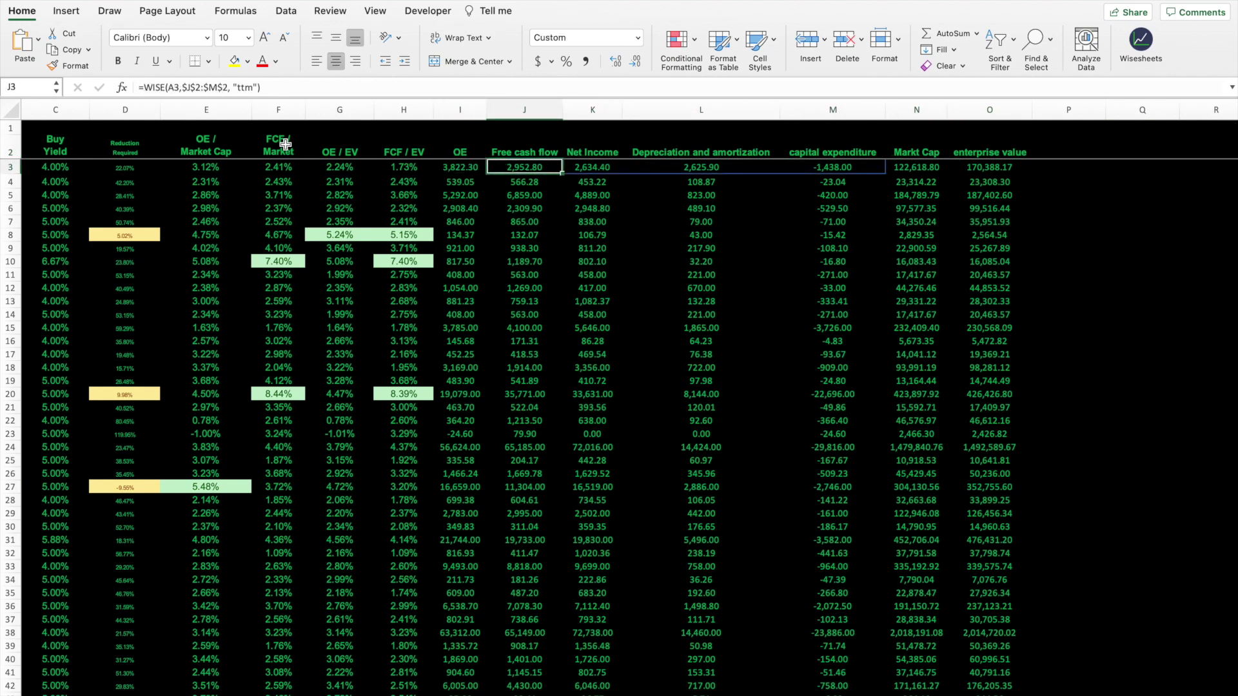
pyautogui.press('Right')
pyautogui.press('Right')
pyautogui.press('Right')
pyautogui.press('Right')
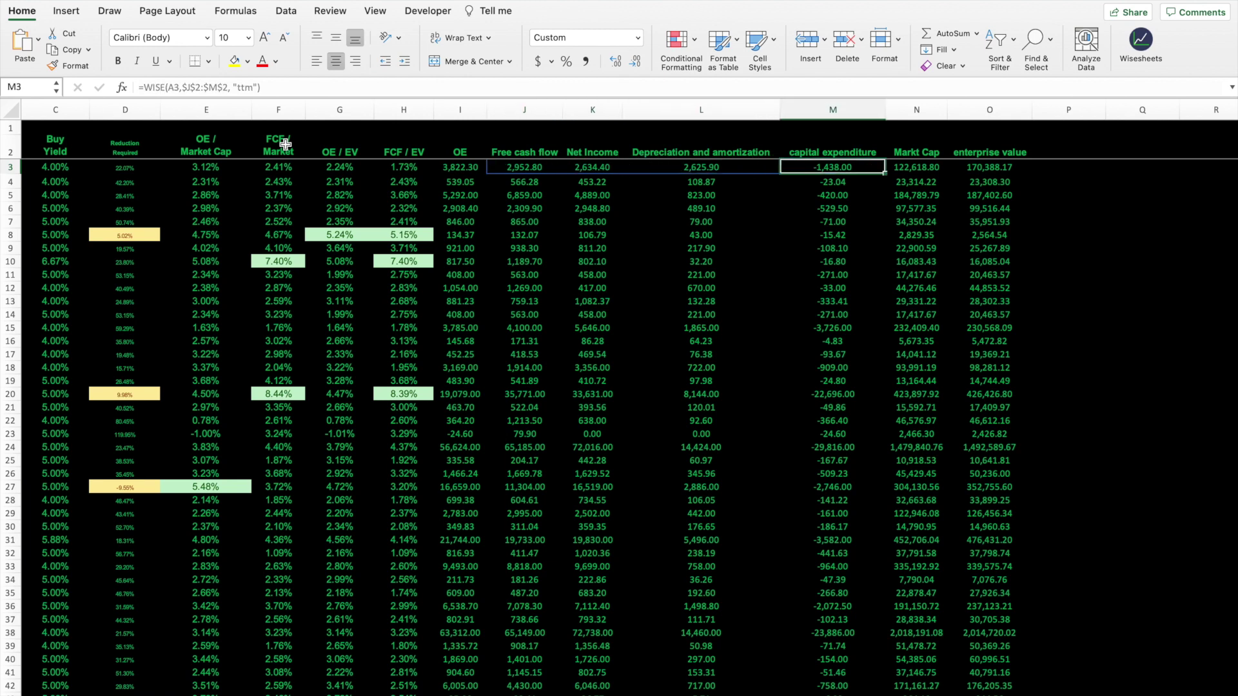
pyautogui.press('Right')
pyautogui.press('Left')
pyautogui.press('Left')
pyautogui.press('Left')
pyautogui.press('Left')
pyautogui.press('Left')
pyautogui.press('Left')
pyautogui.press('Left')
pyautogui.press('Left')
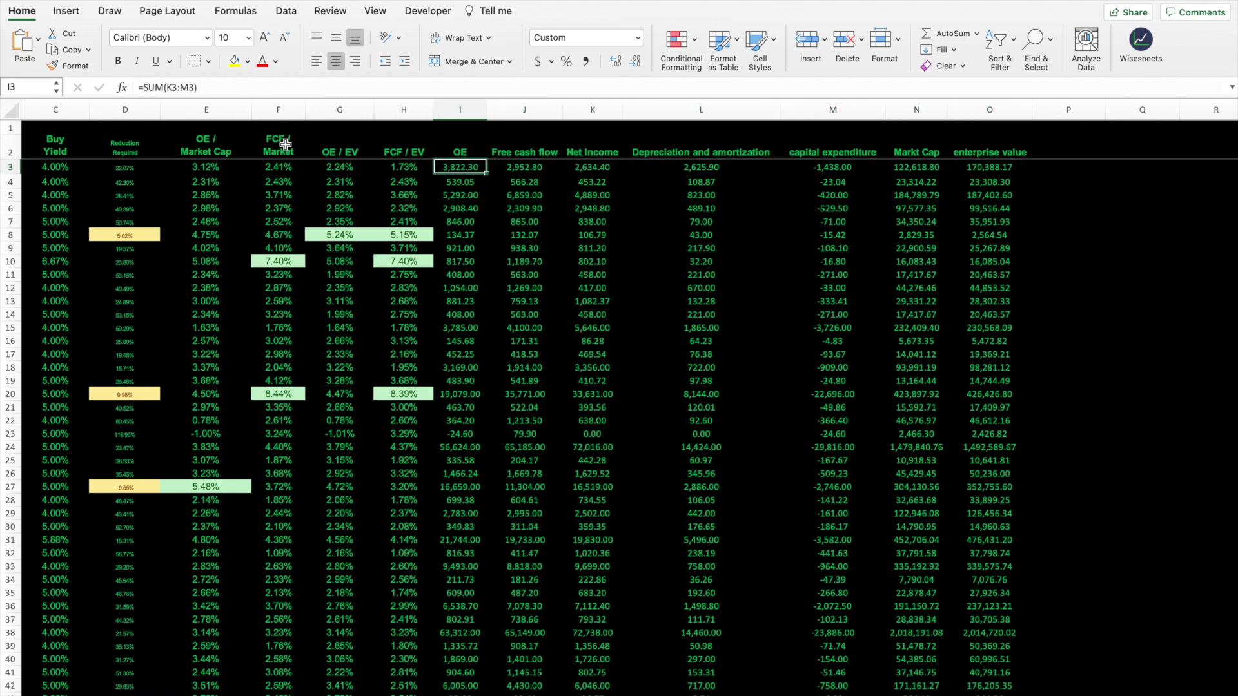
pyautogui.press('Left')
pyautogui.press('Left')
pyautogui.press('Left')
pyautogui.press('Left')
pyautogui.press('Left')
pyautogui.press('Left')
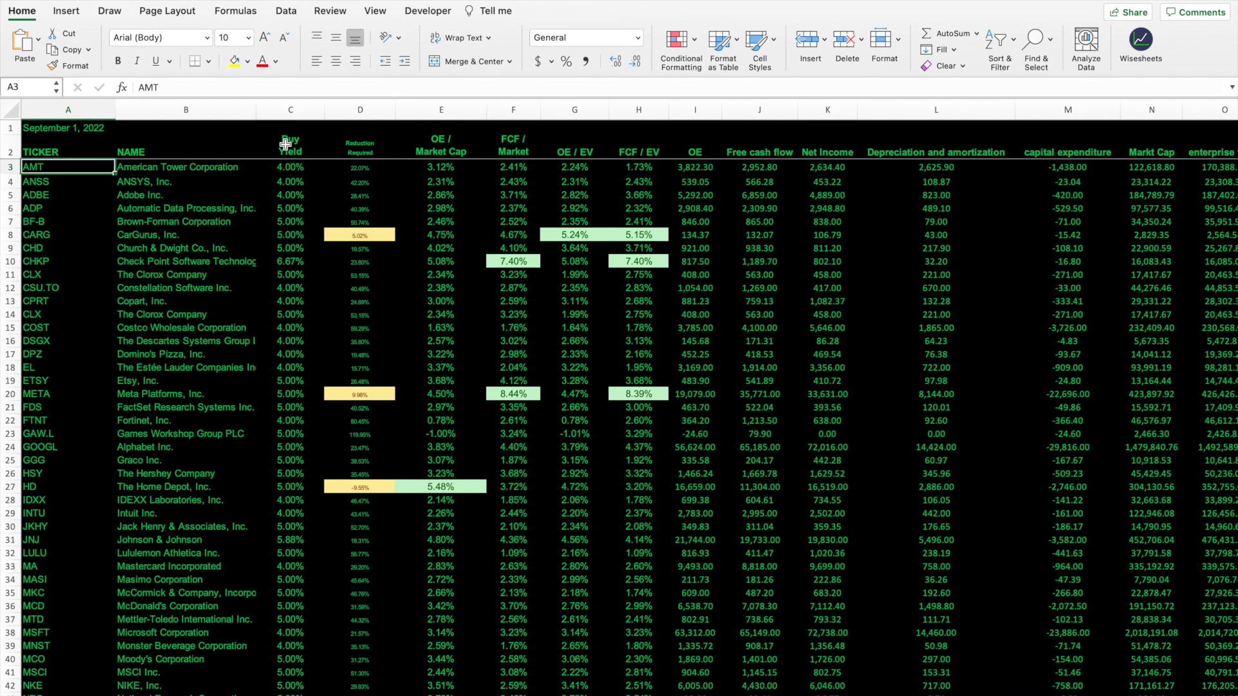
pyautogui.press('Right')
pyautogui.press('Right')
pyautogui.press('Right')
pyautogui.press('Right')
pyautogui.press('Right')
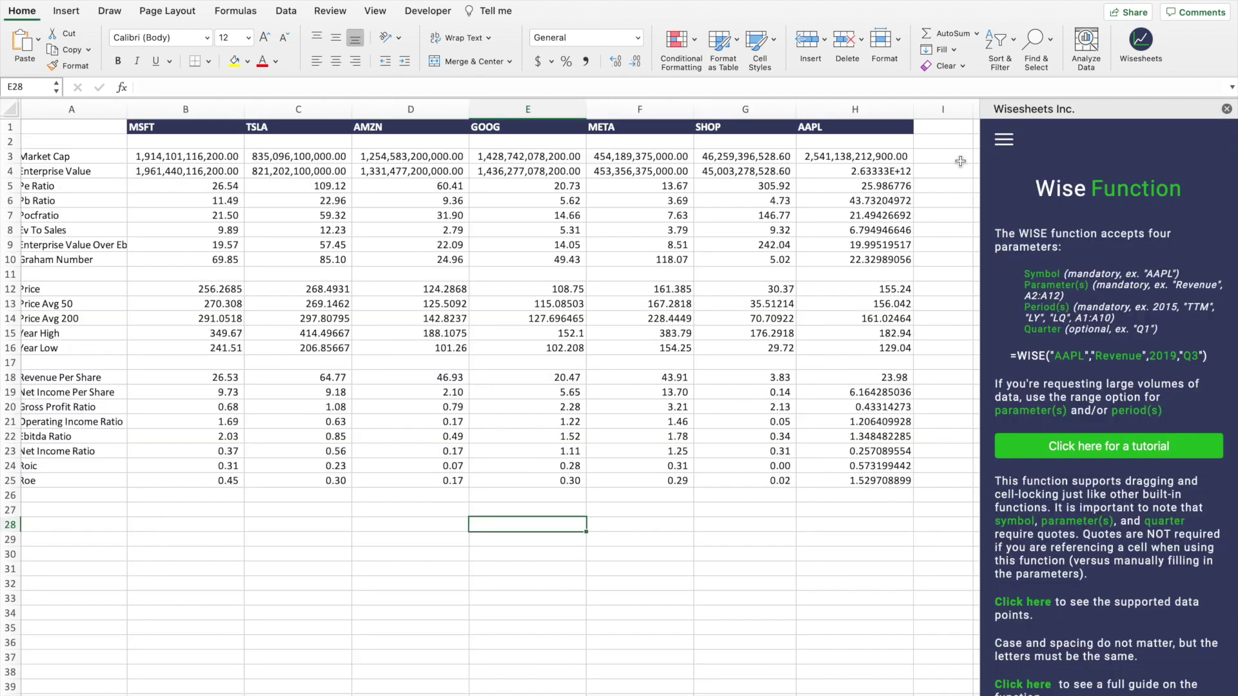
# - Open the Wisesheets menu listing Statement Dump, Wise Templates and the function help pages
pyautogui.click(1004, 141)
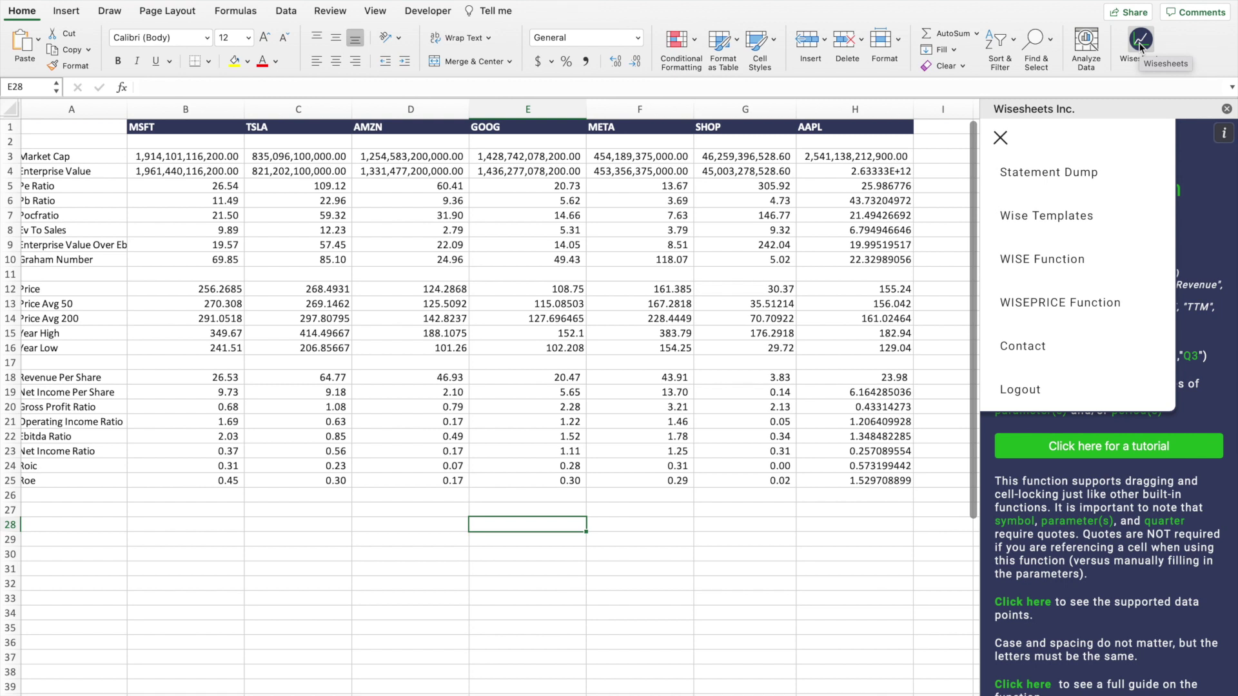
pyautogui.click(1004, 139)
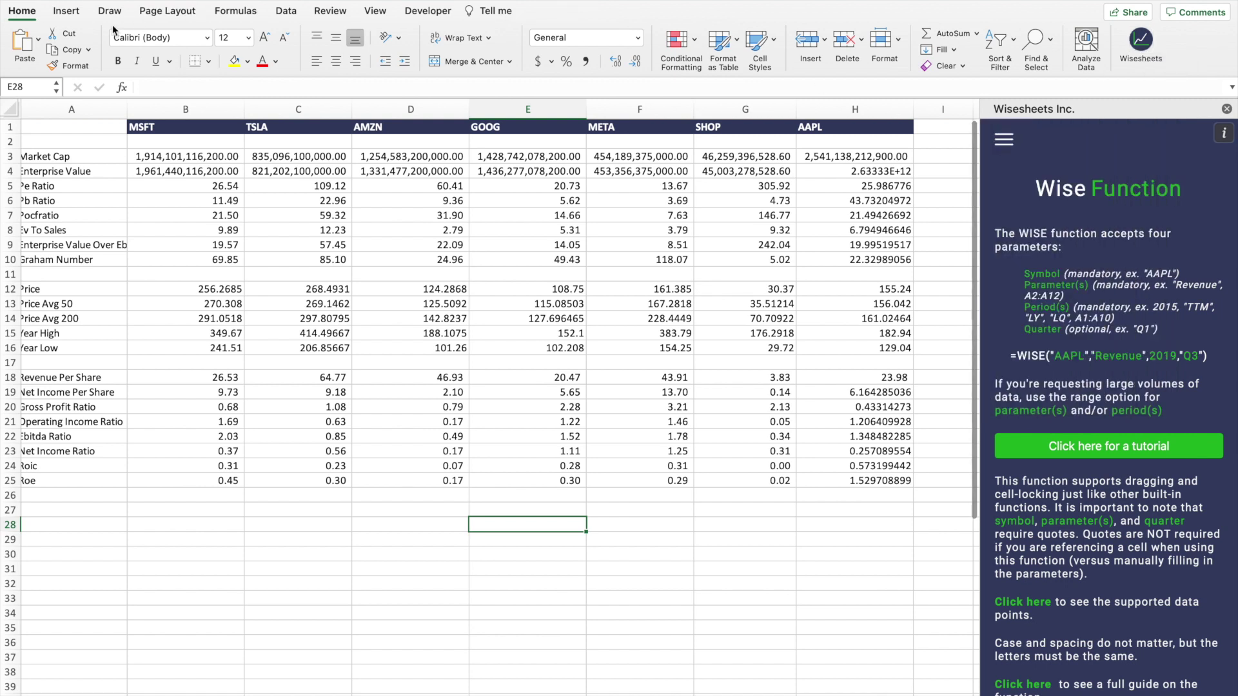
pyautogui.click(66, 10)
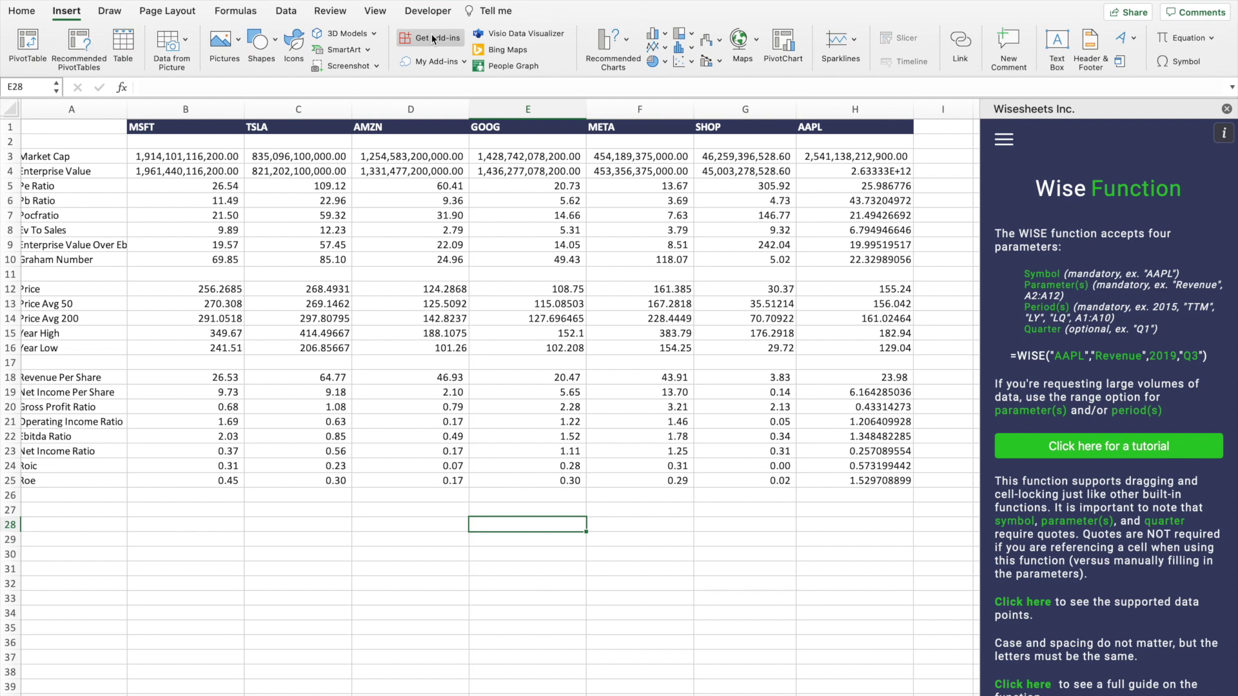
pyautogui.click(21, 10)
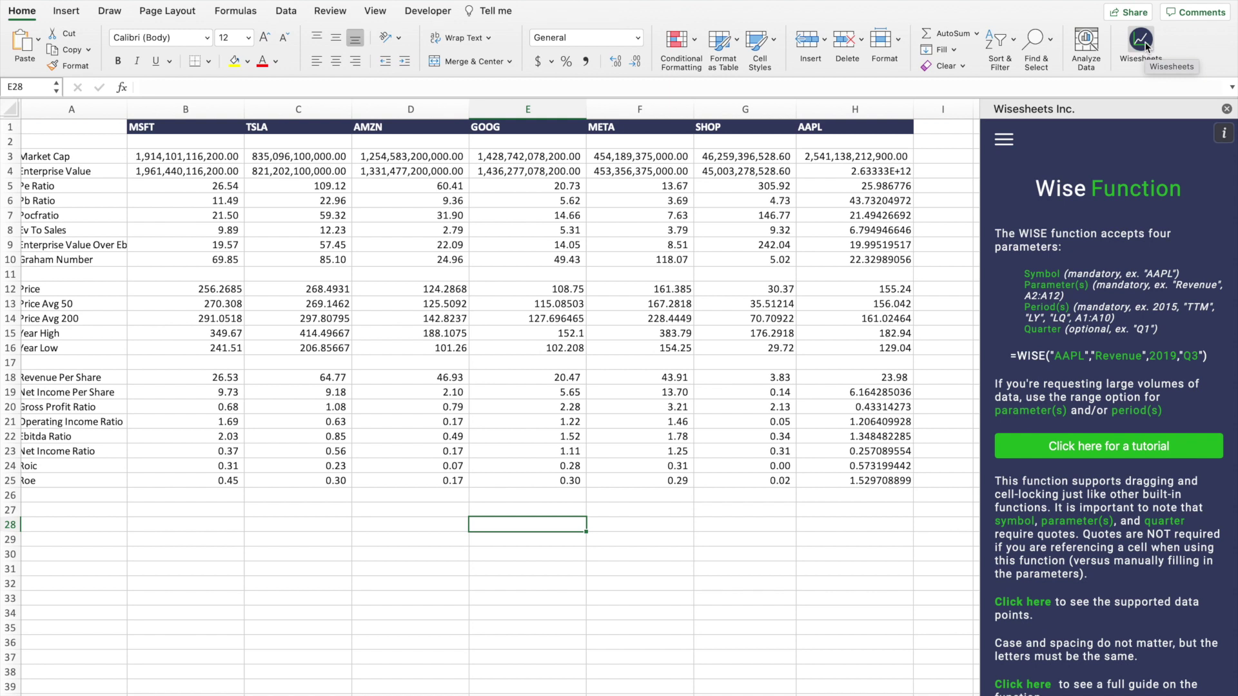
pyautogui.click(1006, 142)
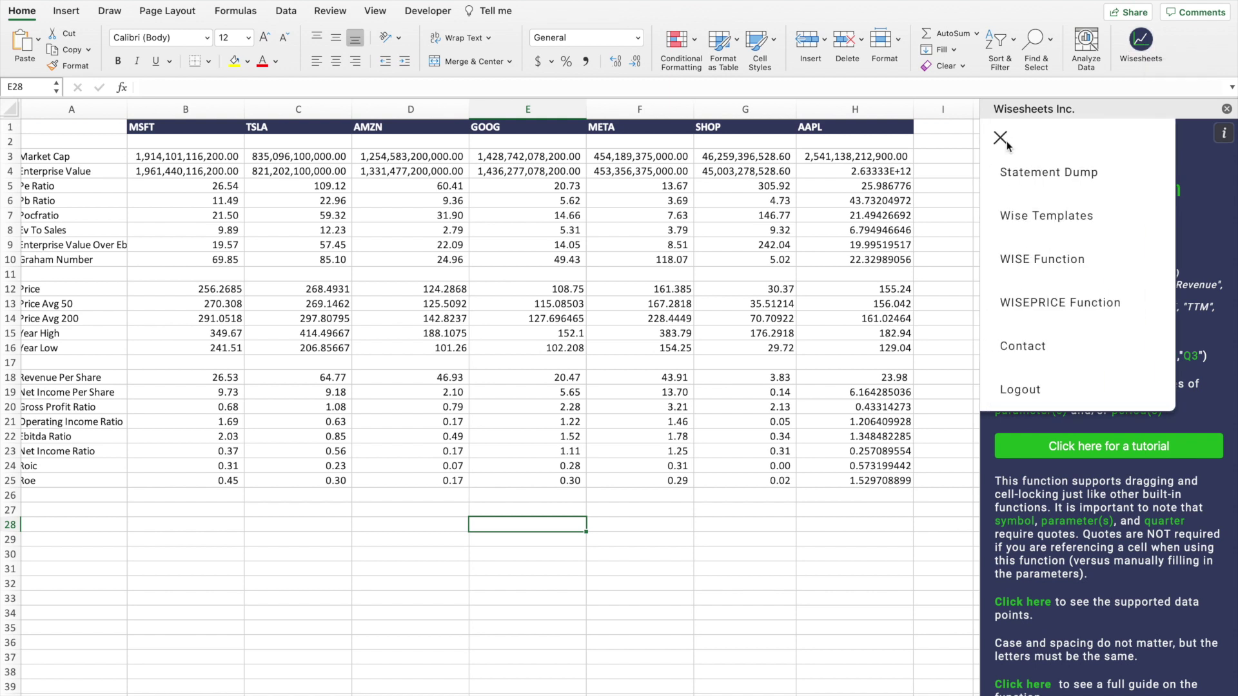
# - Scroll the Wise Templates (Beta) gallery, past Roaring Kitty Analysis and Key Metric Stock Comparison
pyautogui.click(1042, 217)
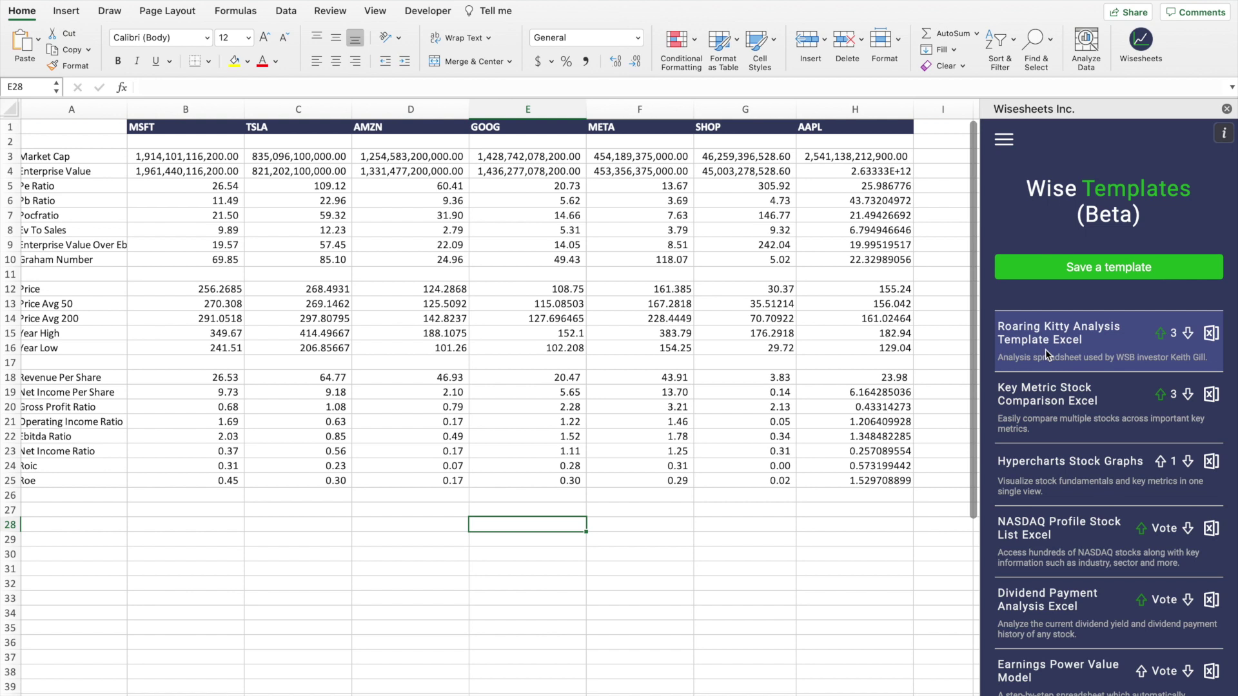
pyautogui.scroll(-3, 1056, 342)
pyautogui.scroll(-1, 1055, 341)
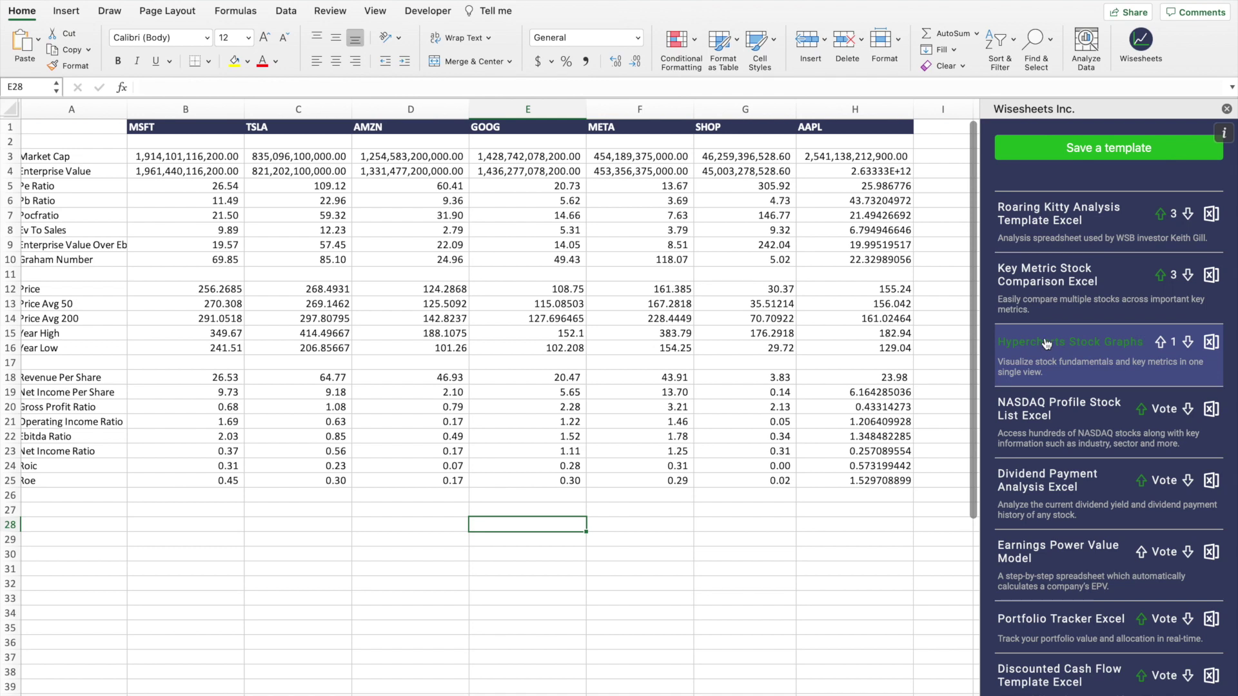
pyautogui.scroll(3, 1044, 340)
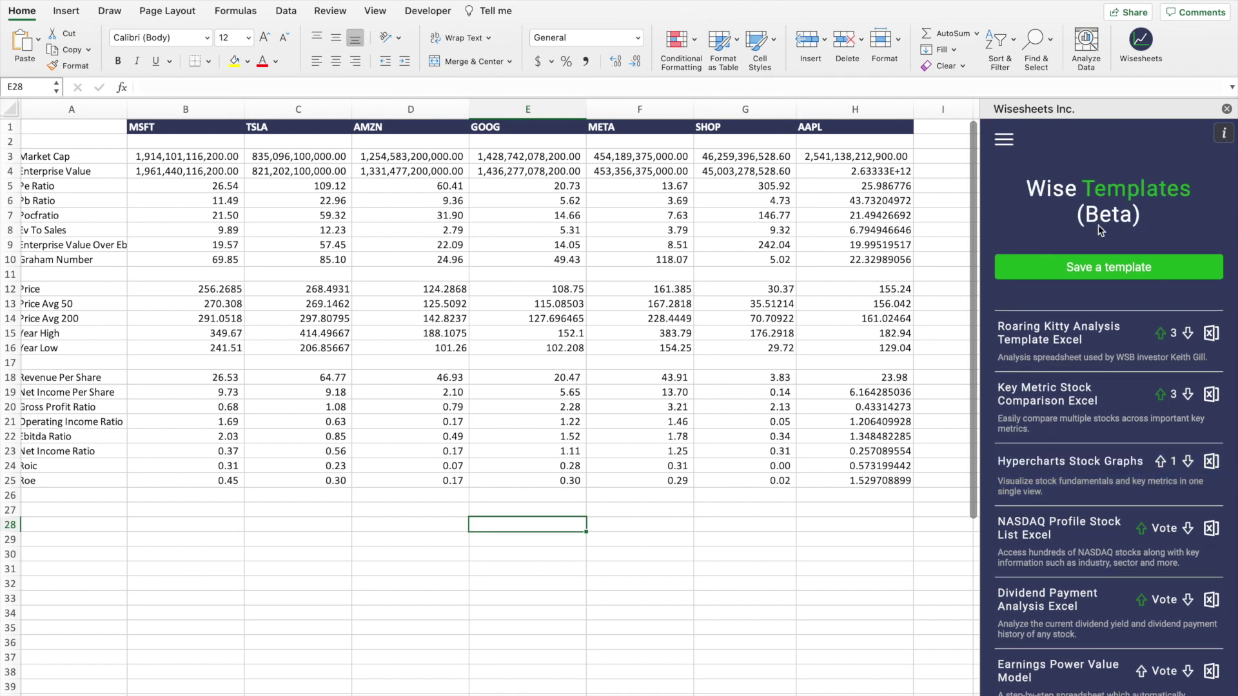